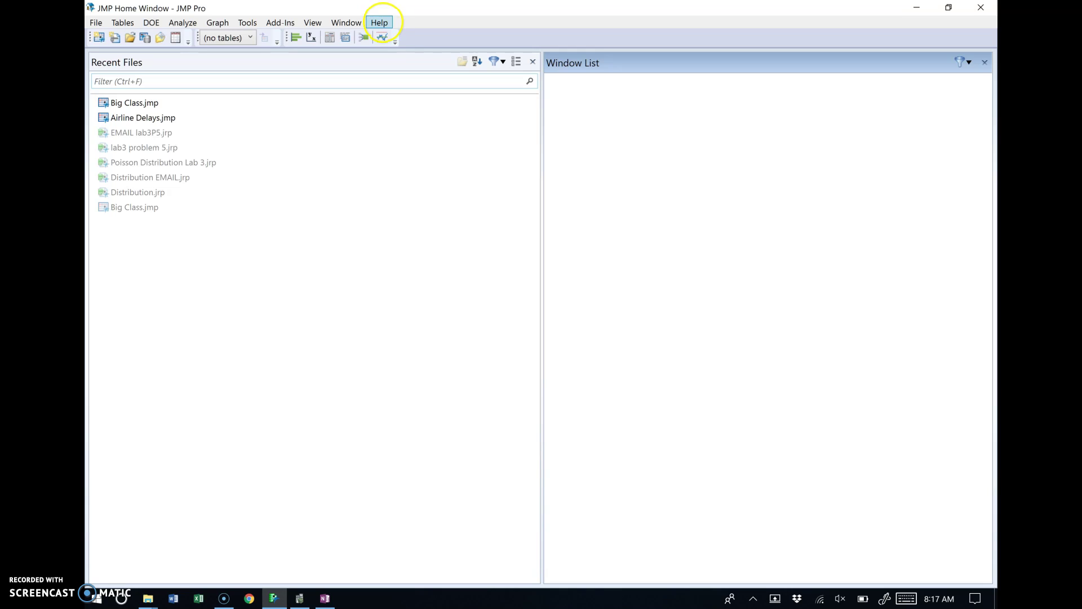
Step: Open the Big Class data table from the JMP Sample Data Library folder
click(384, 24)
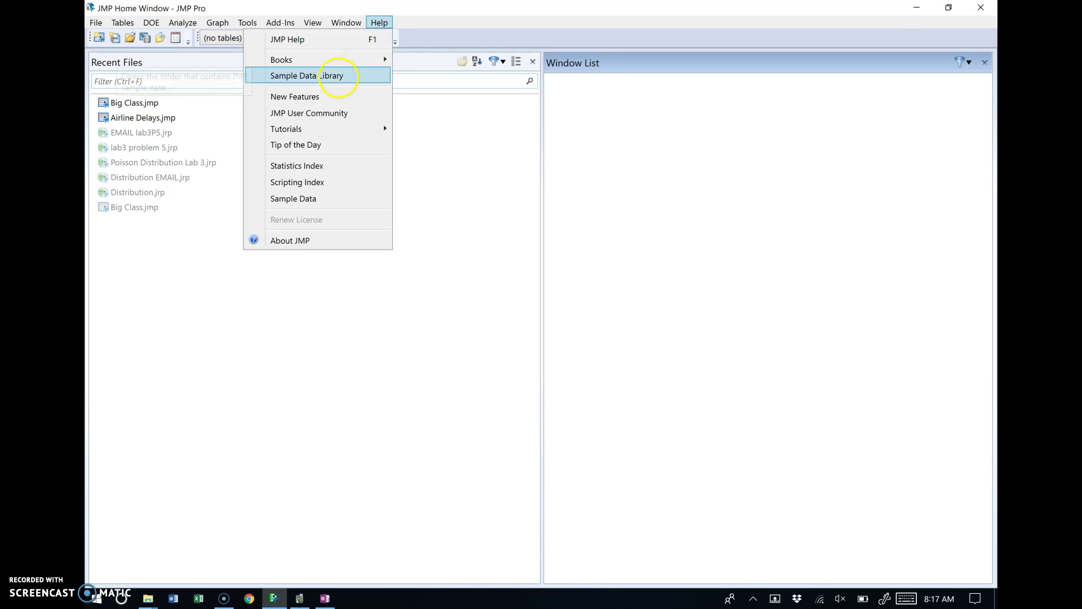
click(338, 76)
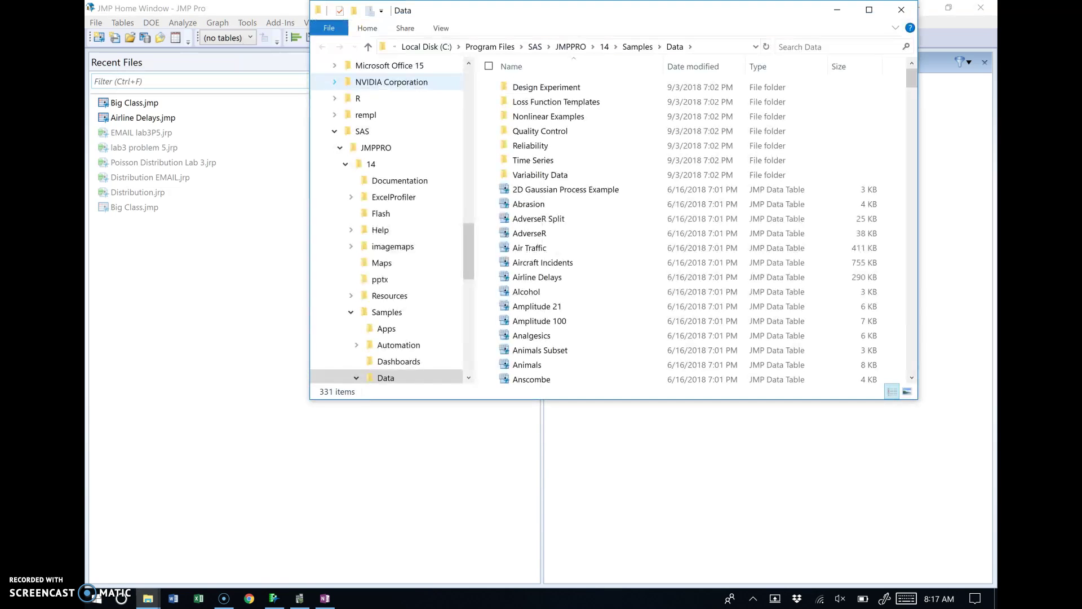
click(913, 378)
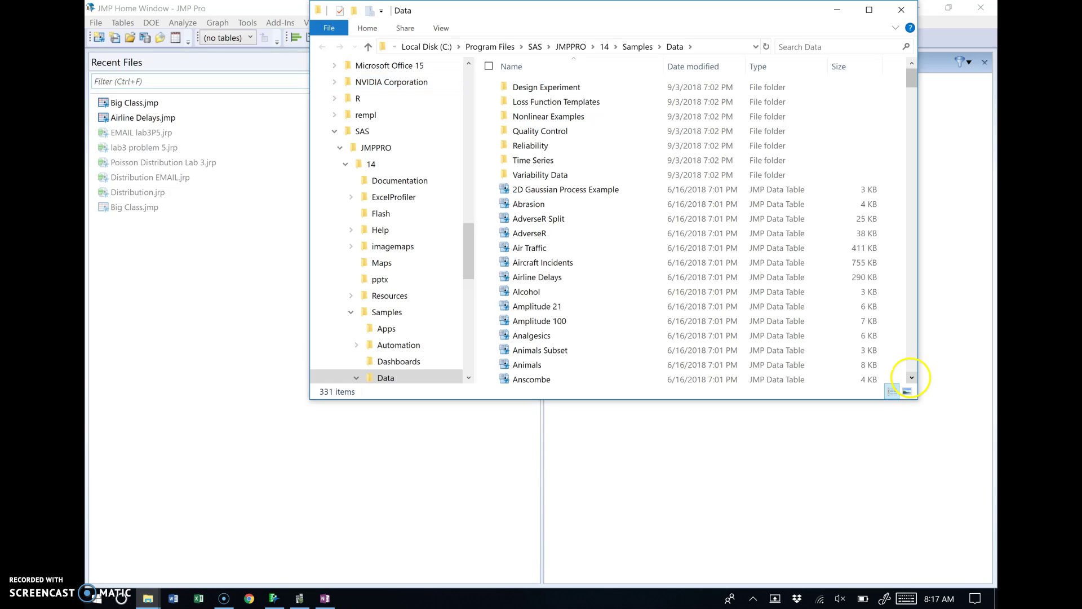
click(912, 378)
click(914, 378)
click(913, 378)
click(914, 378)
click(913, 378)
click(913, 378)
click(913, 377)
click(913, 377)
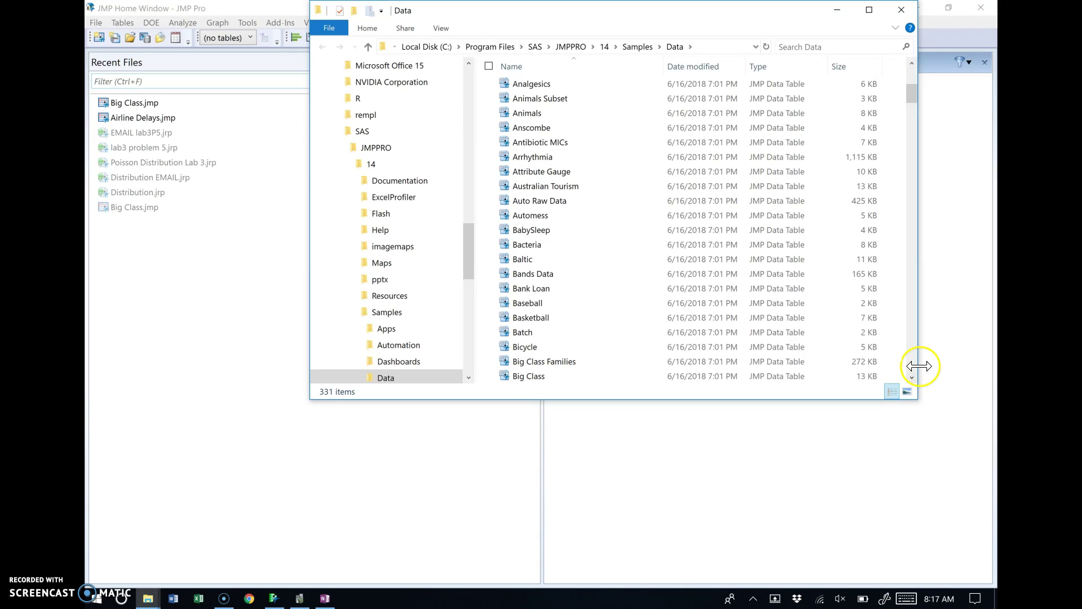
click(523, 377)
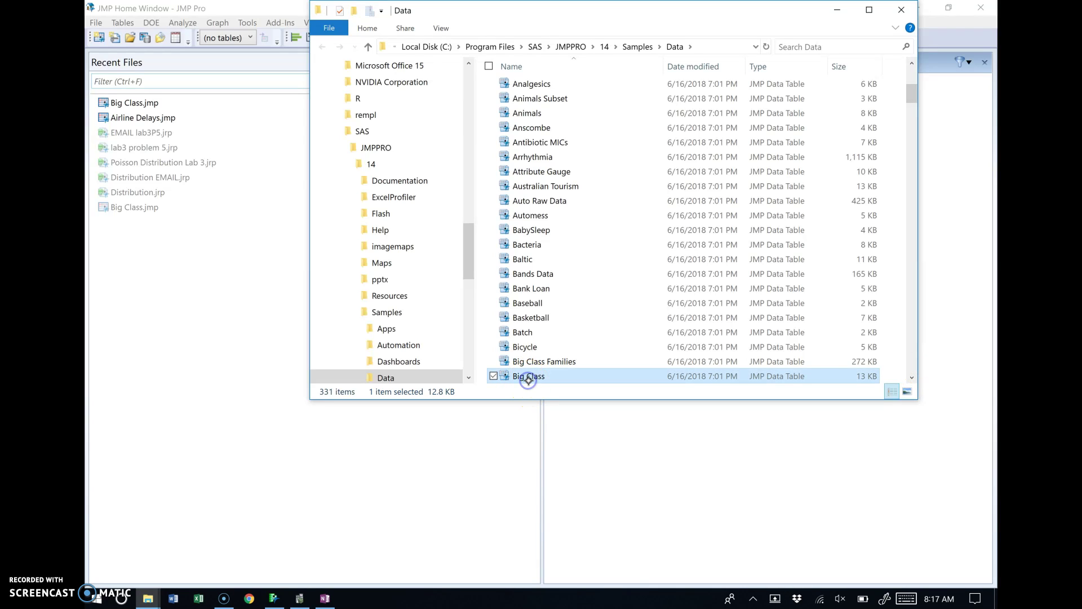
double_click(521, 377)
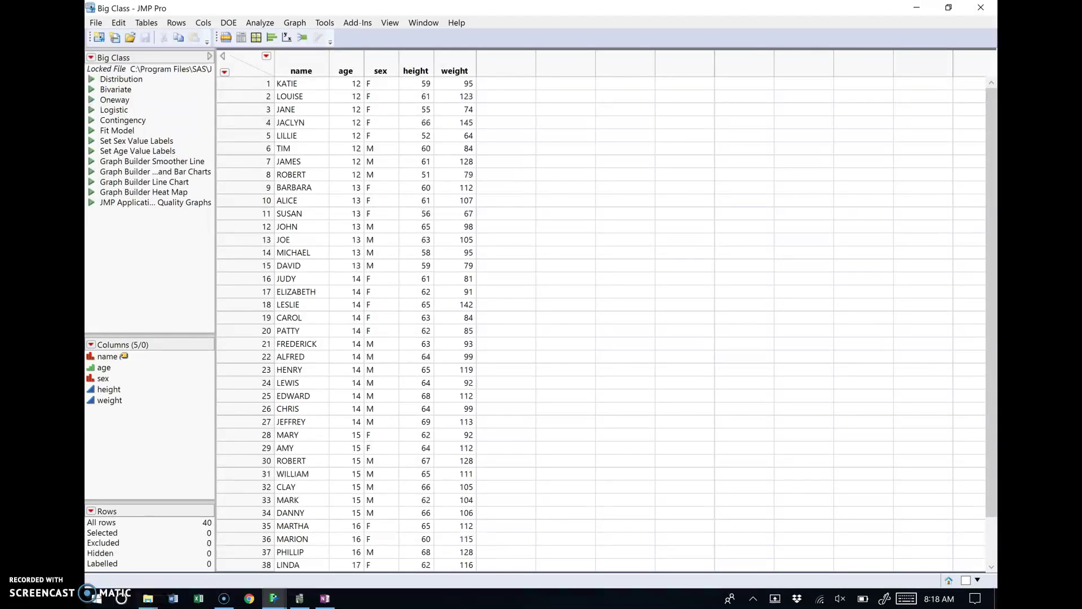
click(358, 24)
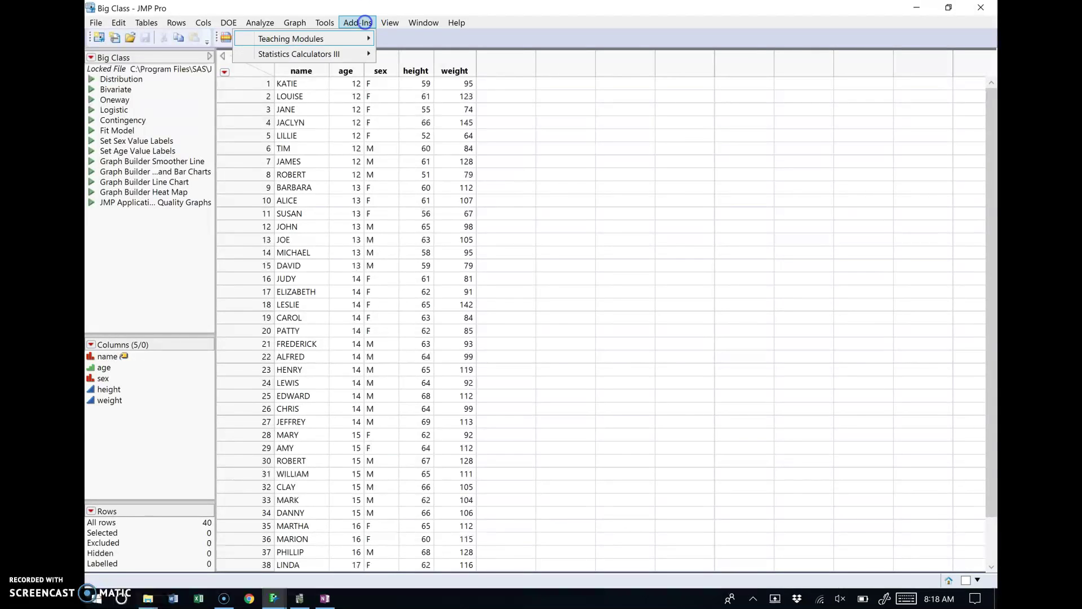
mouse_move(371, 52)
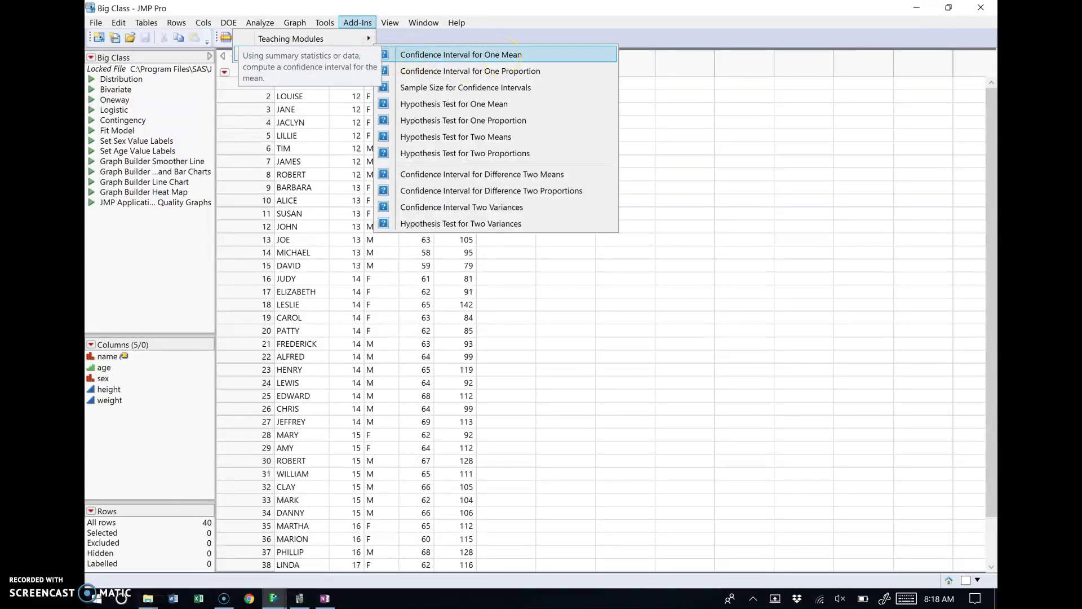
click(504, 56)
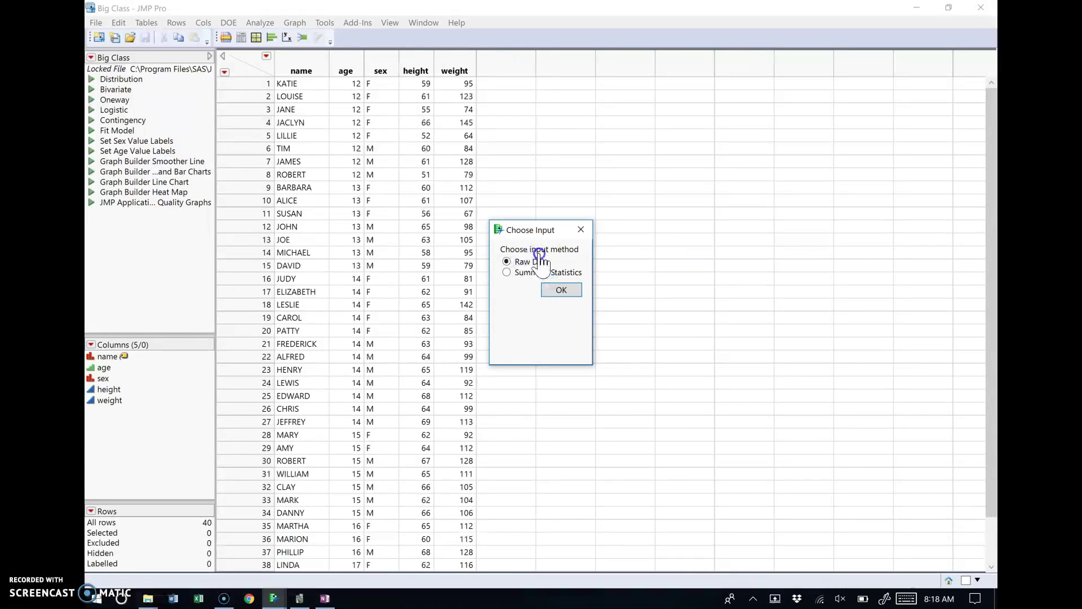
click(564, 290)
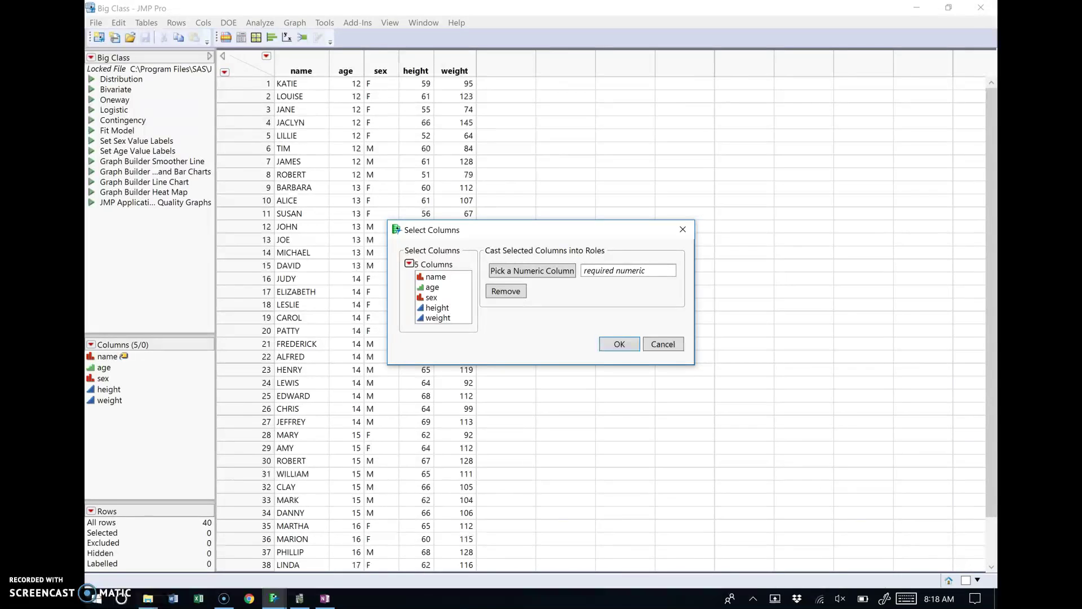
click(677, 348)
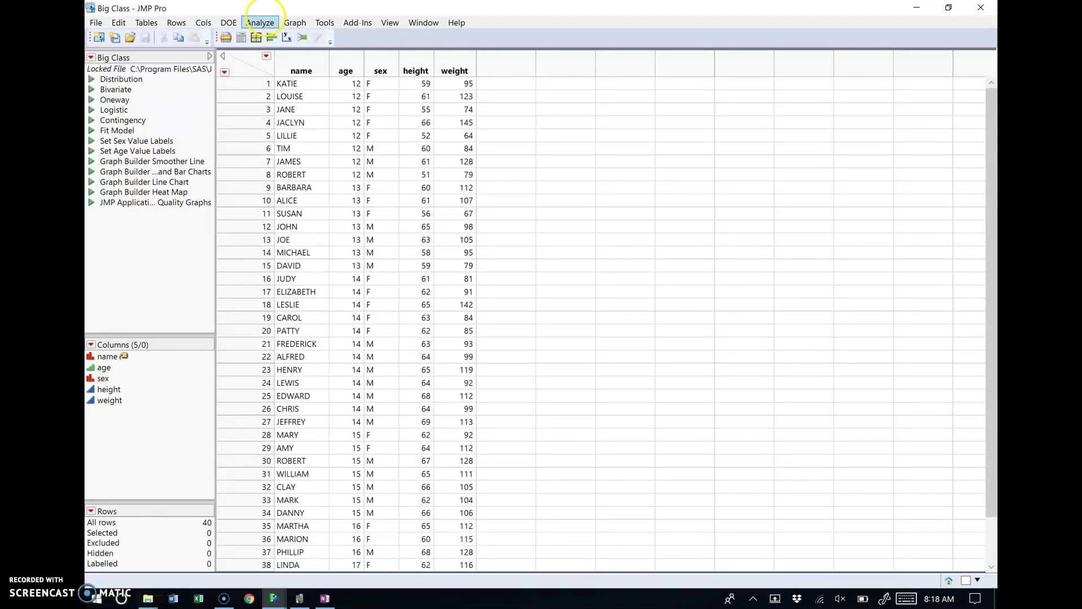
Step: Run a Distribution analysis of weight by sex and place the report window over the data table
click(260, 22)
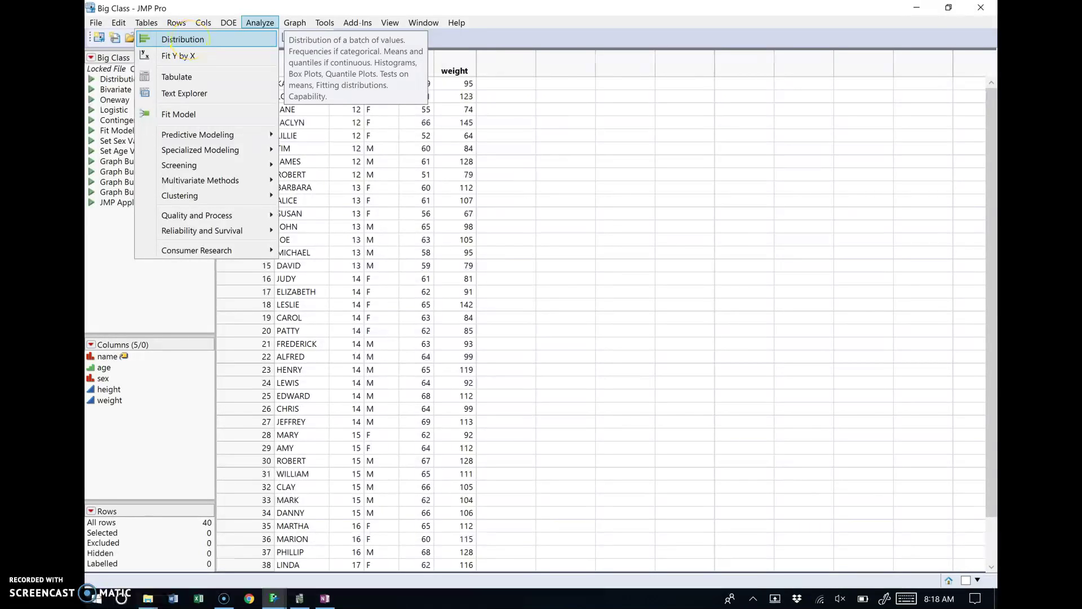
click(199, 40)
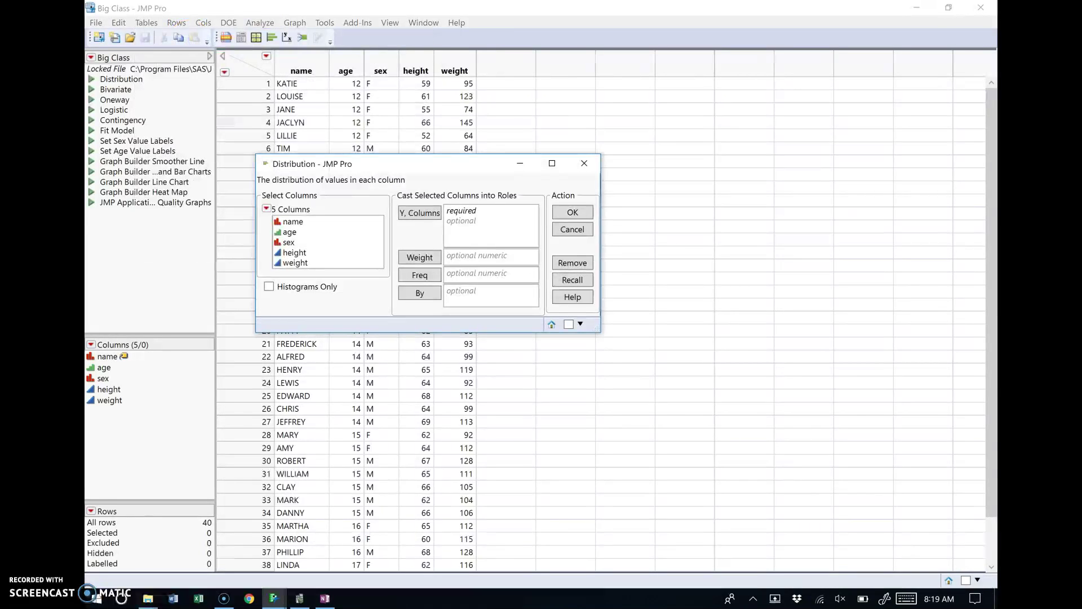
drag(600, 332, 694, 421)
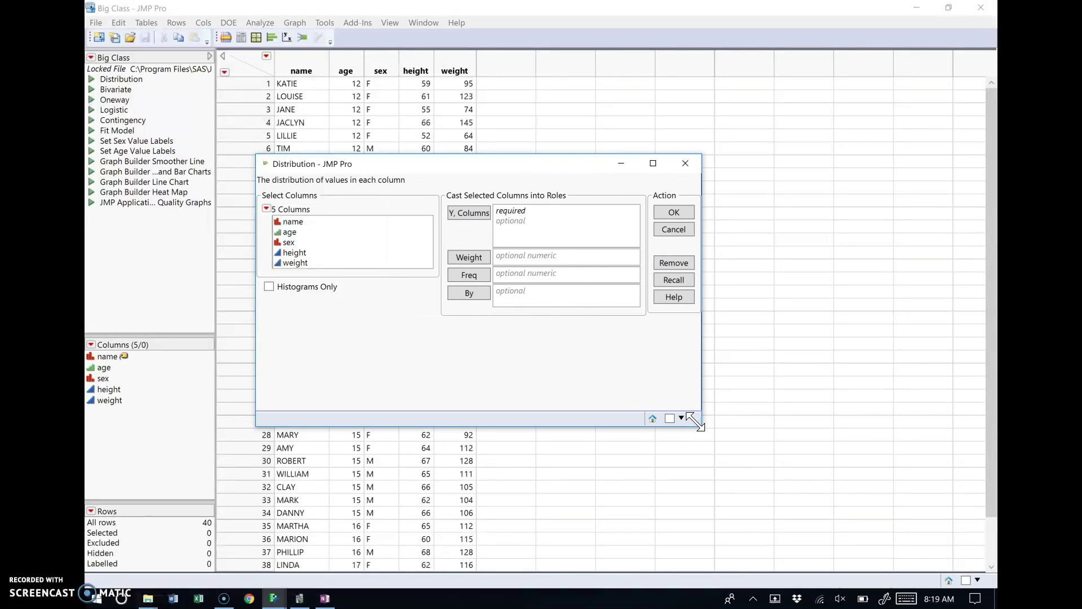
click(299, 264)
drag(300, 264, 550, 221)
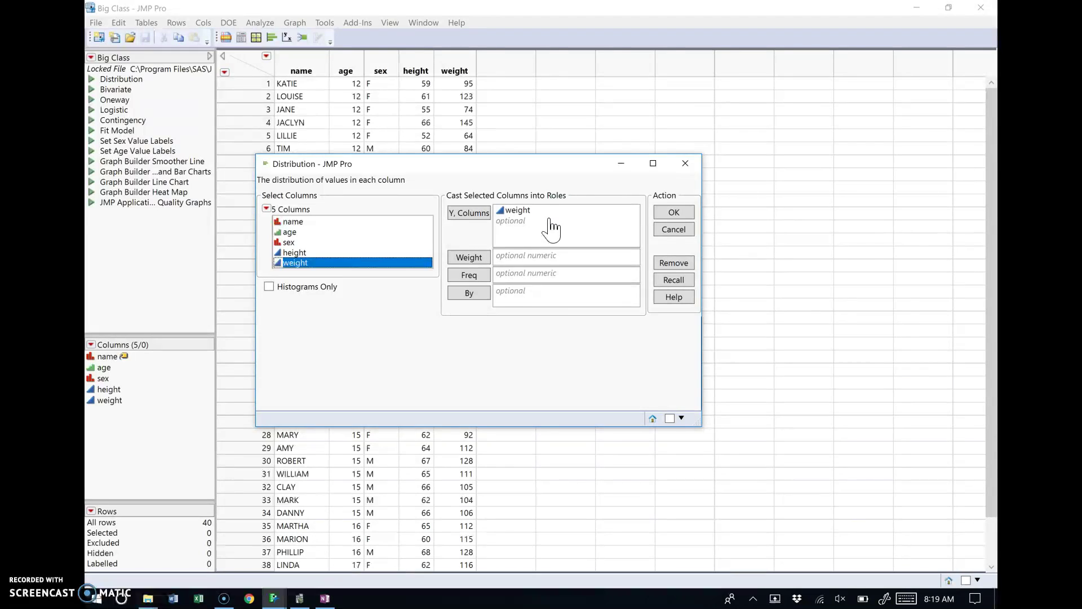
drag(292, 244, 529, 303)
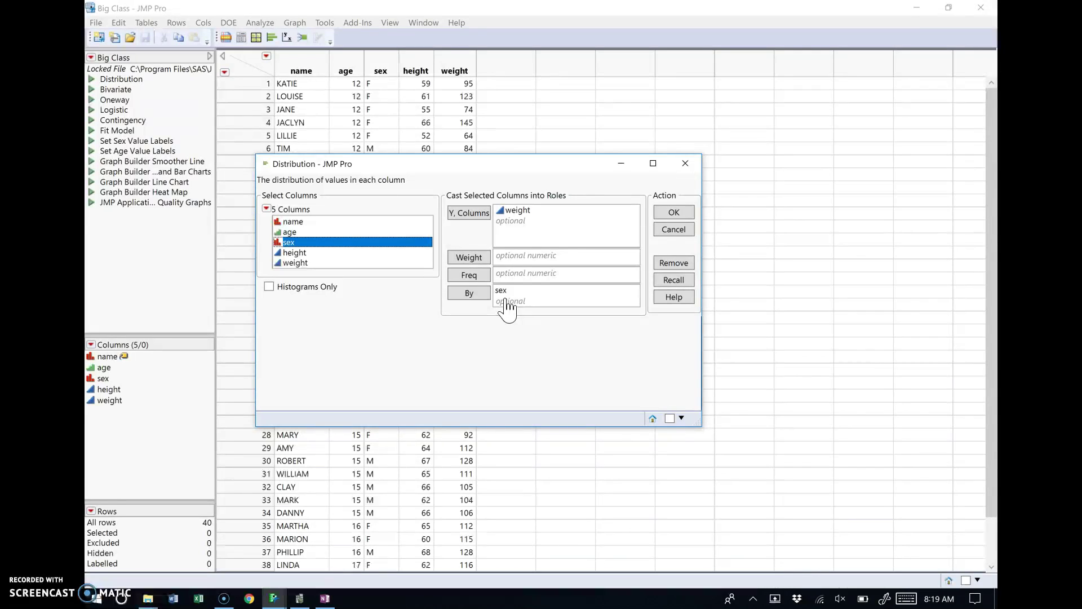
click(686, 215)
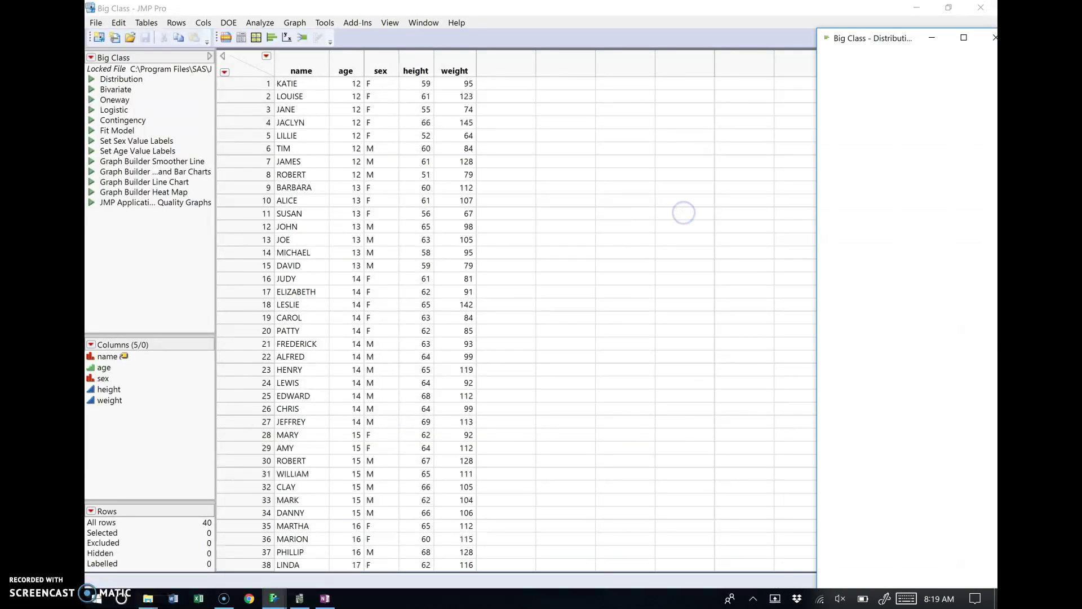
drag(902, 37, 596, 15)
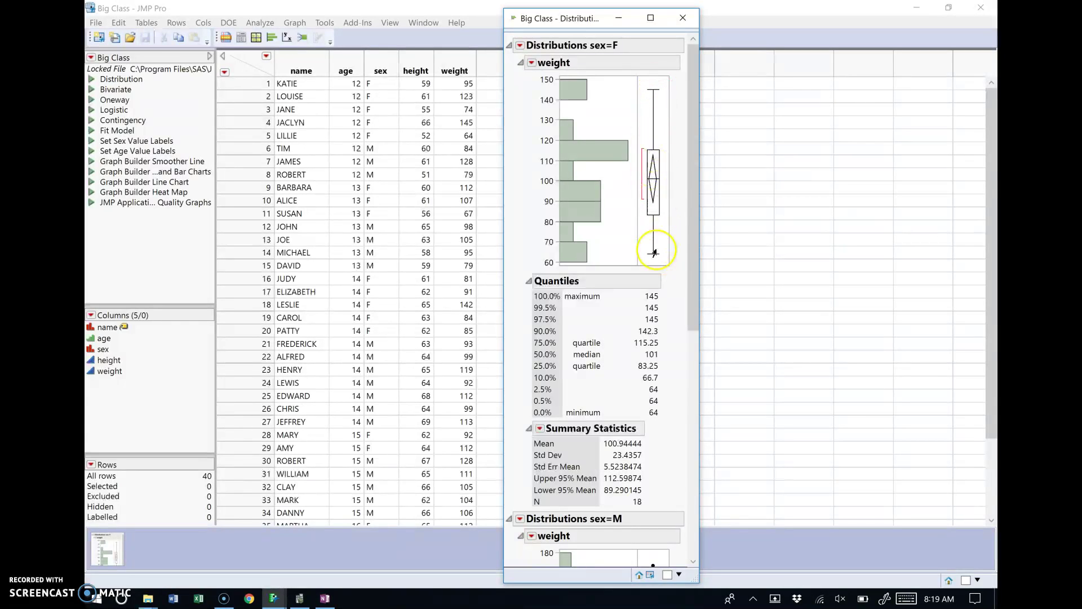
Step: Switch to OneNote and arrange its blank page side by side with the distribution report
mouse_move(654, 253)
mouse_move(636, 466)
click(325, 598)
click(960, 9)
drag(653, 43, 548, 32)
drag(588, 14, 808, 15)
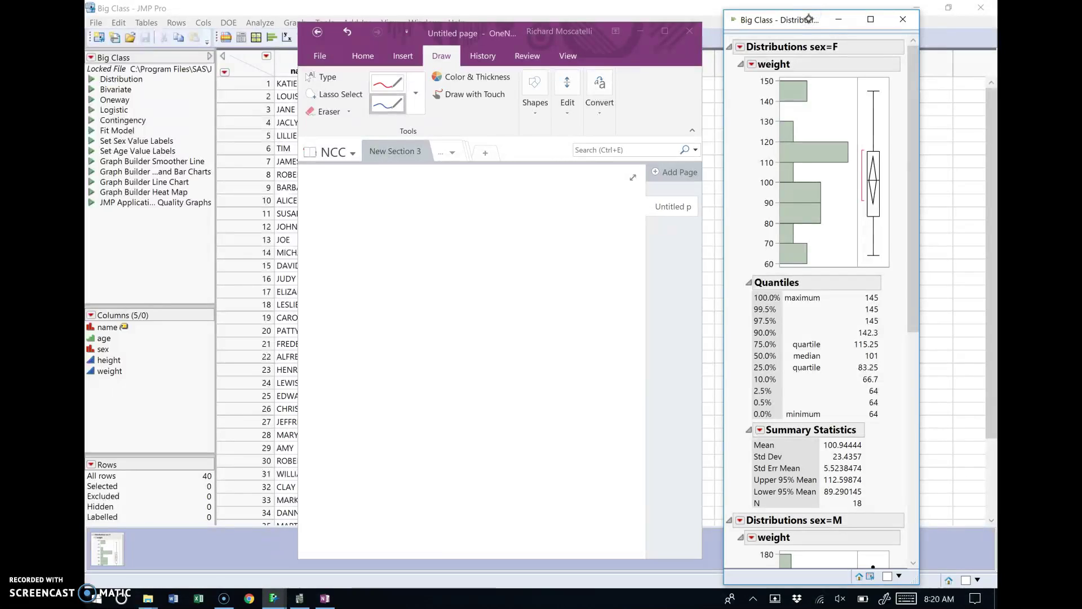
Step: Handwrite the underlined heading "se mean" and the formula σx̄ = s/√n below it on the page
drag(350, 252, 346, 273)
drag(413, 256, 454, 263)
drag(335, 279, 462, 277)
mouse_move(343, 323)
mouse_down()
mouse_move(358, 345)
mouse_move(380, 344)
mouse_move(372, 327)
mouse_move(369, 357)
mouse_move(384, 337)
mouse_move(411, 332)
mouse_up()
drag(399, 338, 412, 337)
mouse_move(451, 297)
mouse_down()
mouse_move(440, 314)
mouse_move(477, 317)
mouse_move(446, 332)
mouse_move(477, 326)
mouse_up()
drag(456, 341, 480, 357)
Step: Handwrite the substituted expression = 23.4357/√18 beneath the formula, using the female weight statistics
drag(412, 420, 426, 418)
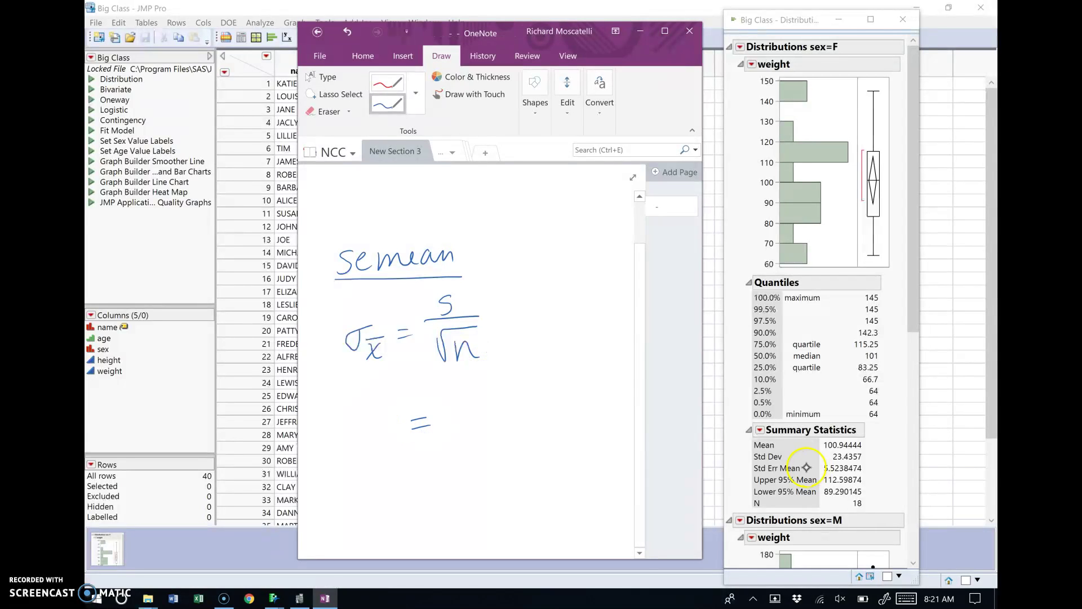
drag(445, 405, 460, 420)
mouse_move(466, 406)
mouse_down()
mouse_move(514, 417)
mouse_move(555, 408)
mouse_up()
drag(443, 433, 565, 420)
drag(470, 456, 539, 437)
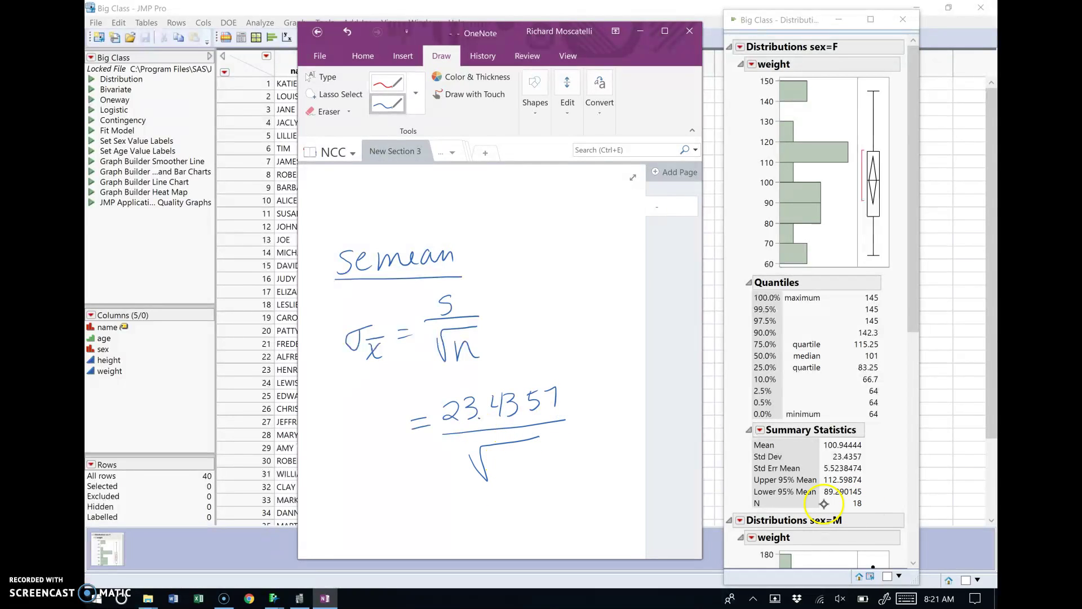
drag(505, 453, 506, 474)
mouse_move(531, 451)
mouse_down()
mouse_move(525, 474)
mouse_move(520, 452)
mouse_up()
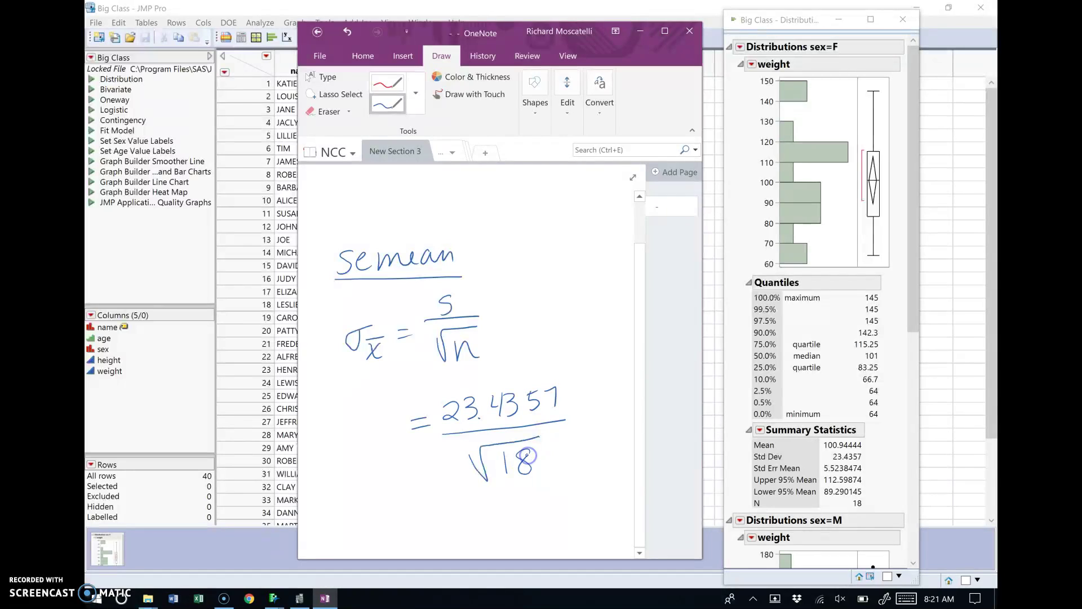
Step: Switch to the TI-SmartView calculator and evaluate 23.4357/√18
click(300, 598)
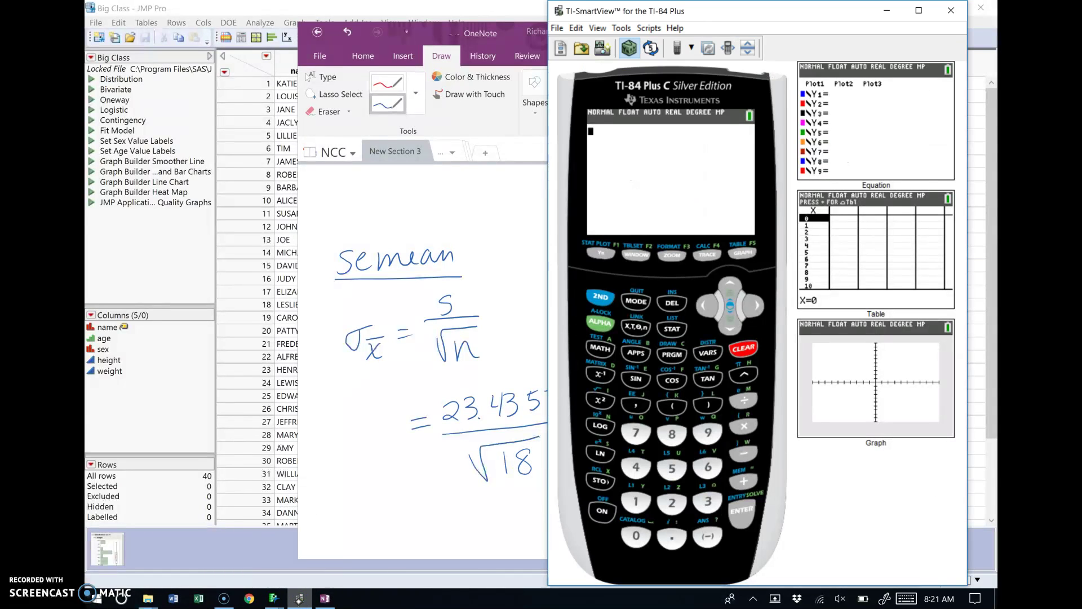
click(672, 502)
click(708, 501)
click(677, 539)
click(636, 467)
click(709, 501)
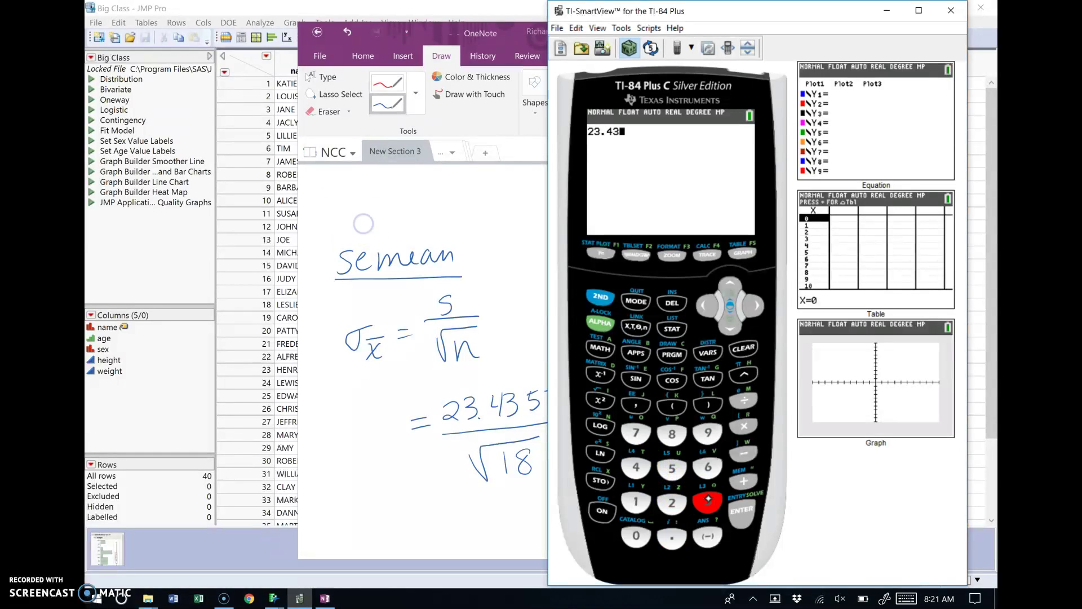
click(672, 468)
click(636, 433)
click(744, 400)
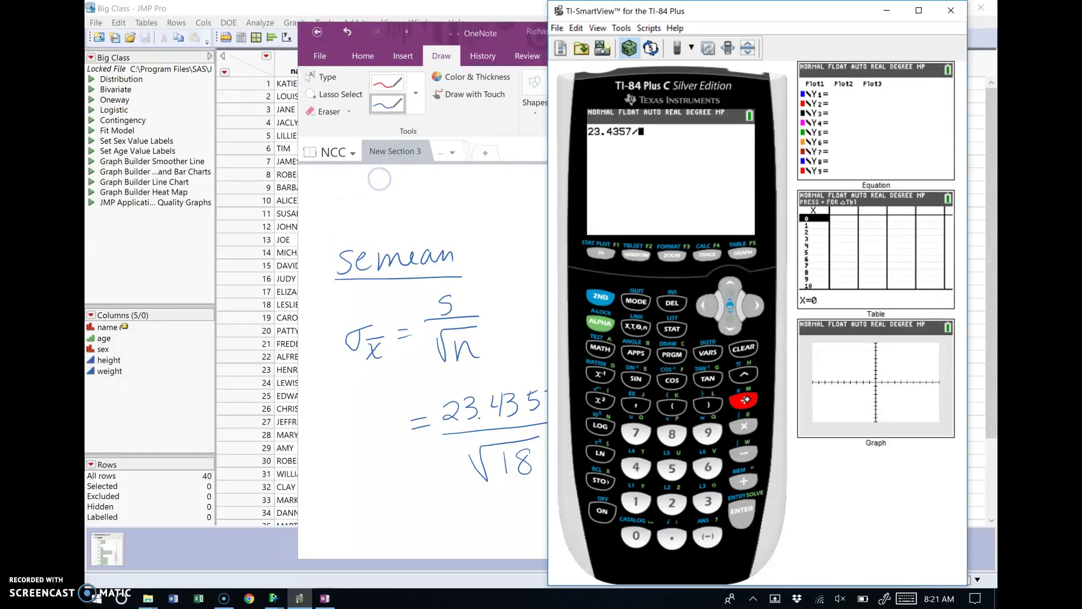
click(601, 297)
click(601, 400)
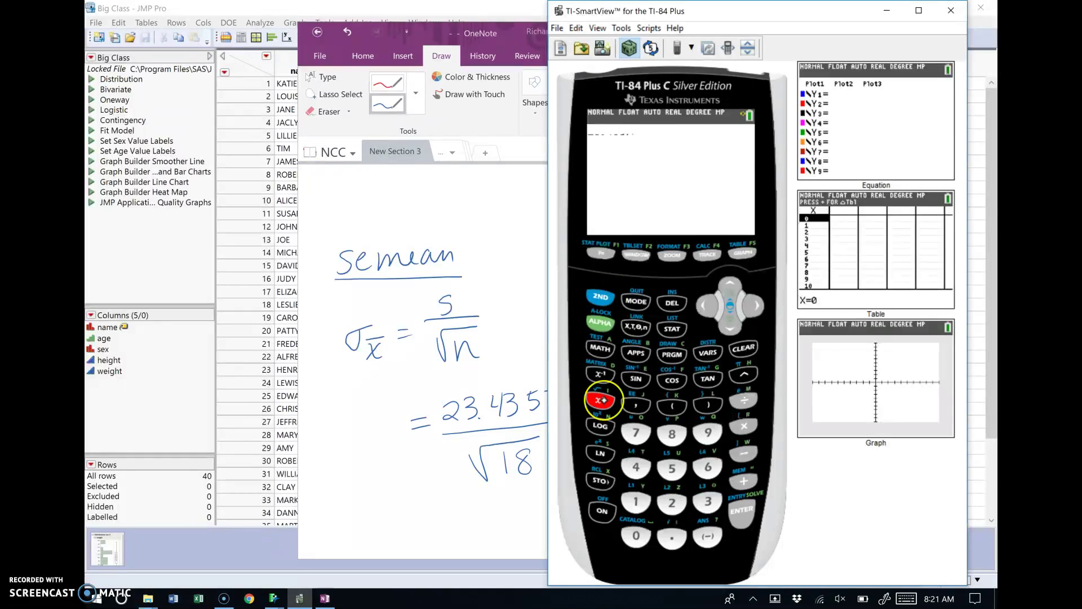
click(636, 501)
click(672, 434)
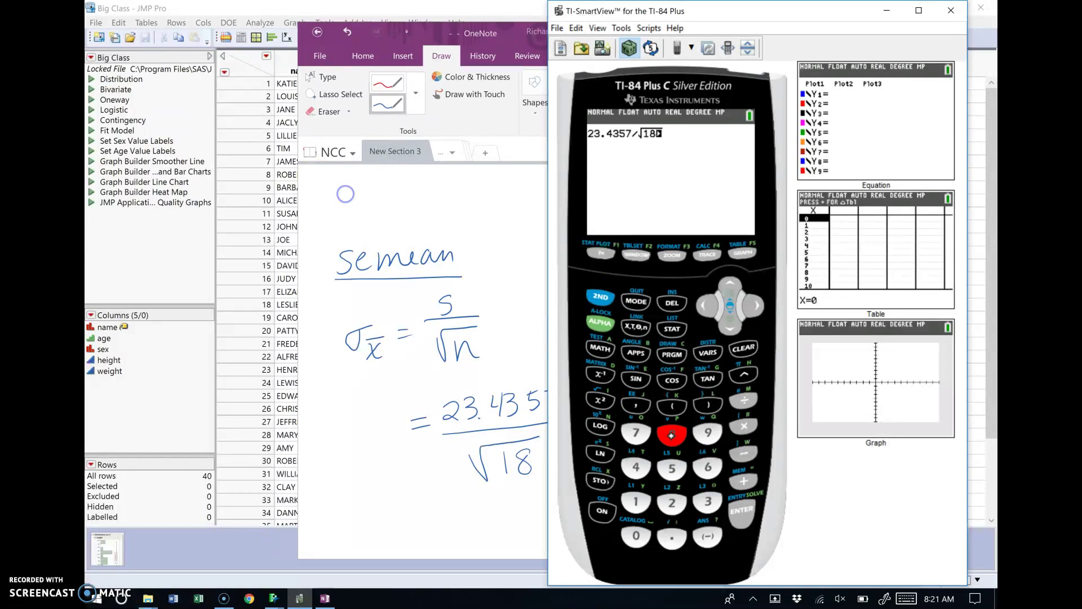
click(743, 509)
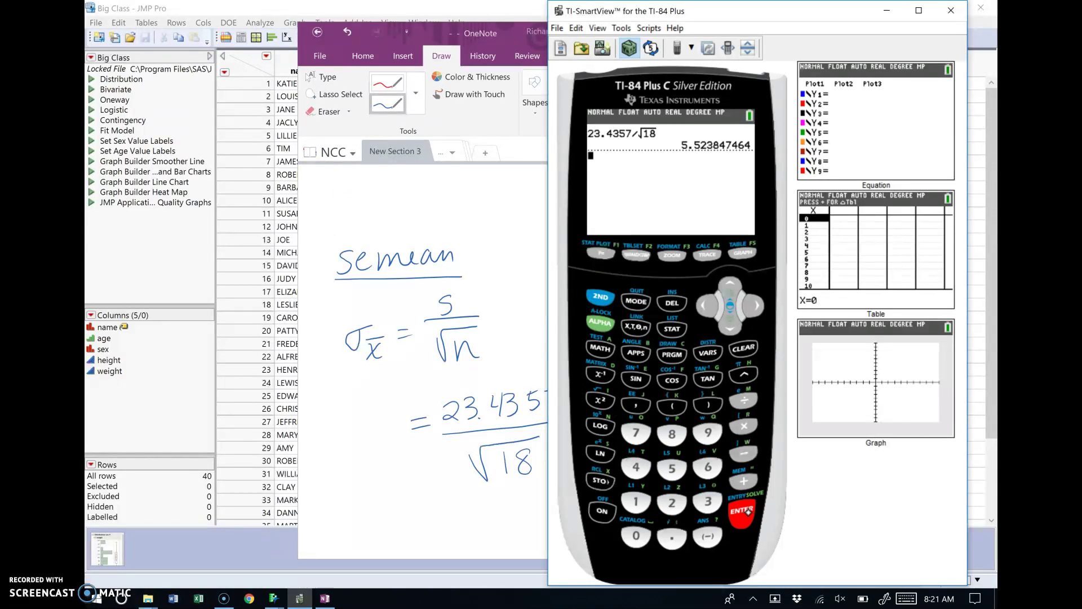
Step: Move the calculator clear of the distribution report and review the weight summary statistics for both sexes
drag(793, 10, 536, 14)
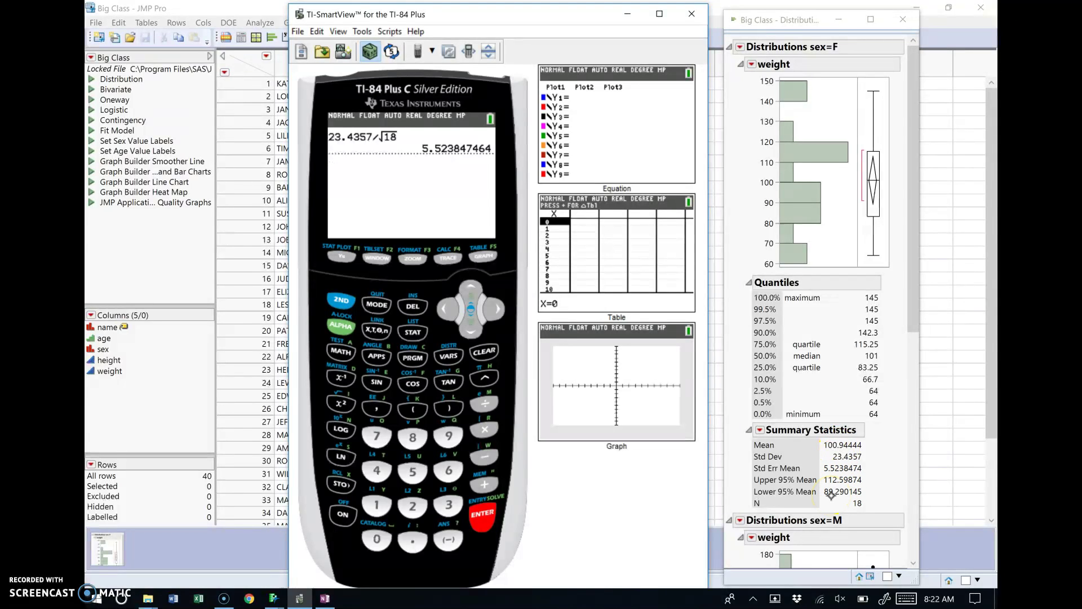
drag(917, 144, 920, 397)
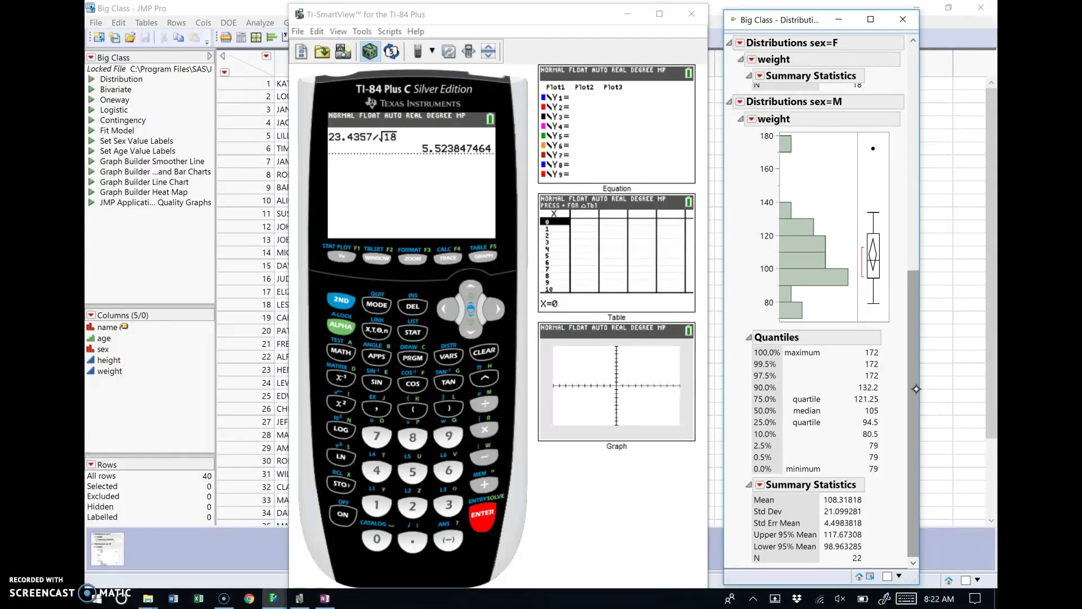
click(854, 533)
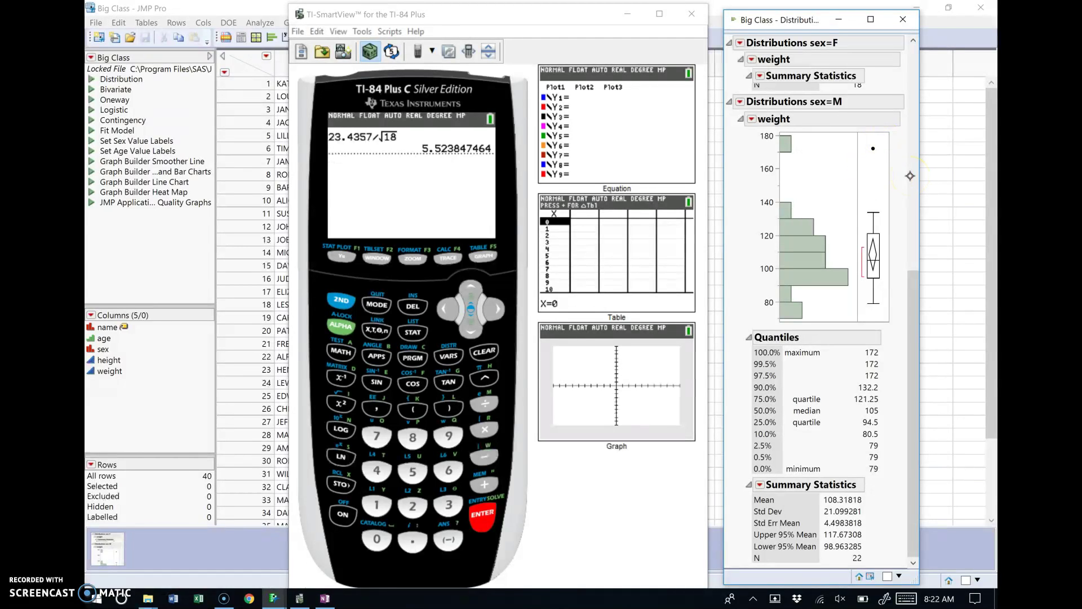
Step: Review the weight values down to the last row of the Big Class table, and return to the distribution report
click(265, 460)
click(265, 461)
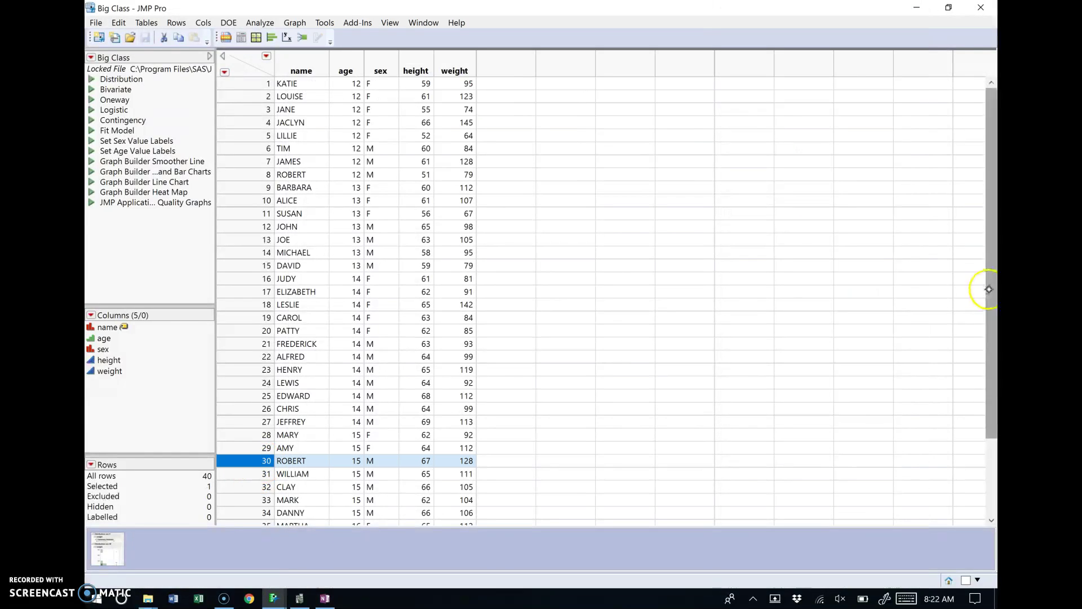
drag(991, 405, 992, 483)
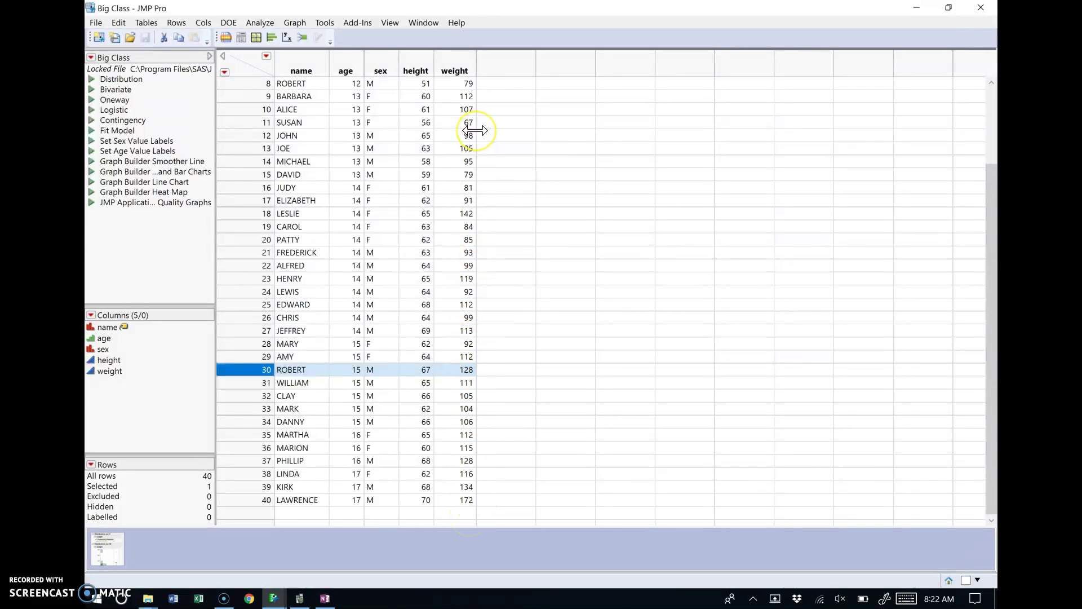
mouse_move(274, 598)
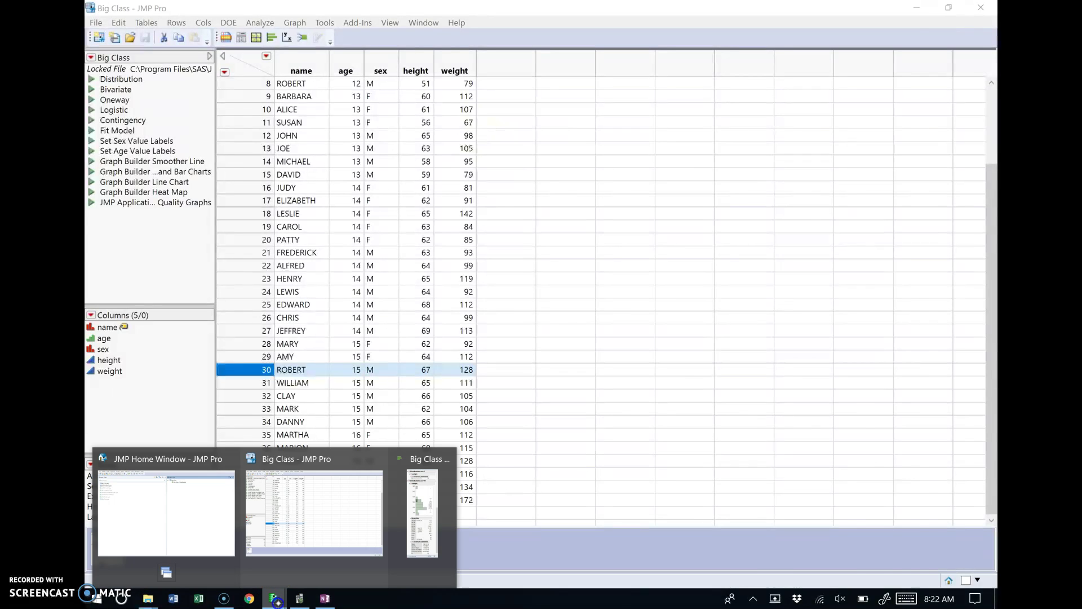
click(427, 532)
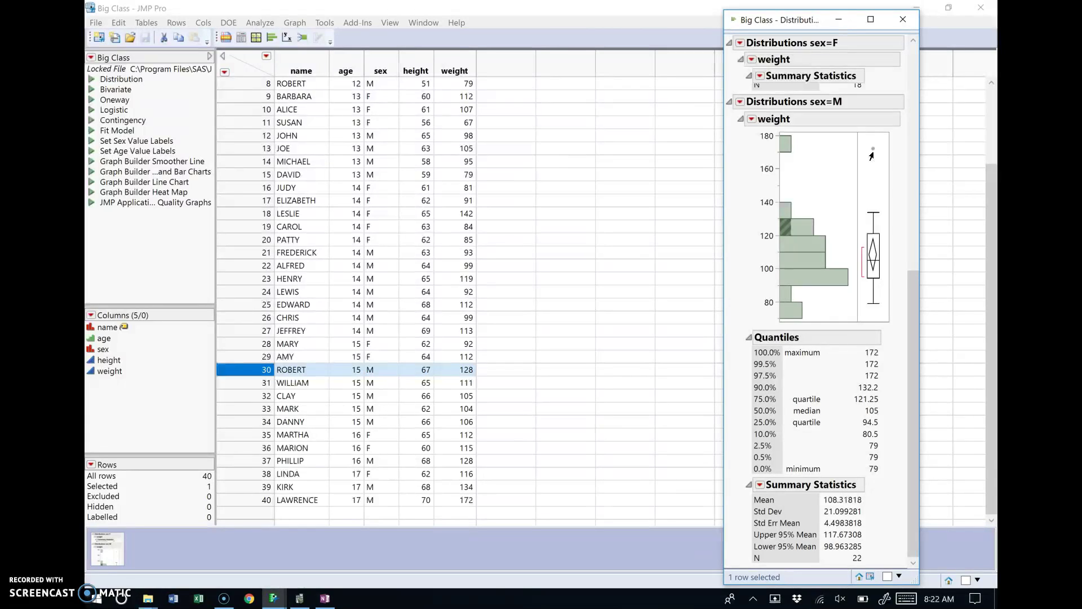
Step: Switch the female weight distribution to a horizontal layout and move the widened report so it is fully in view
drag(918, 267, 916, 52)
drag(918, 163, 917, 56)
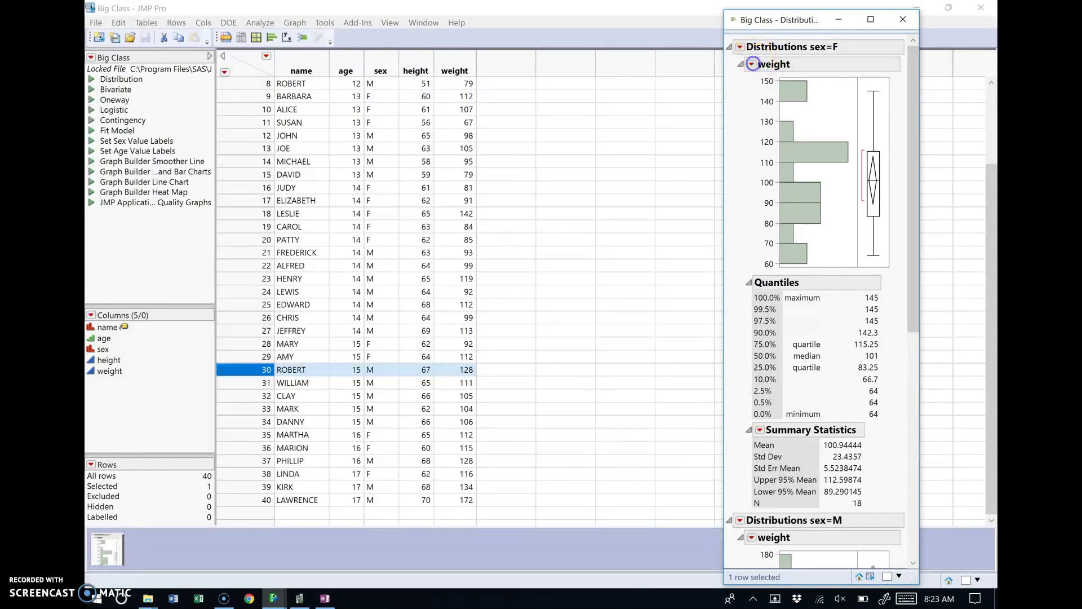
click(752, 65)
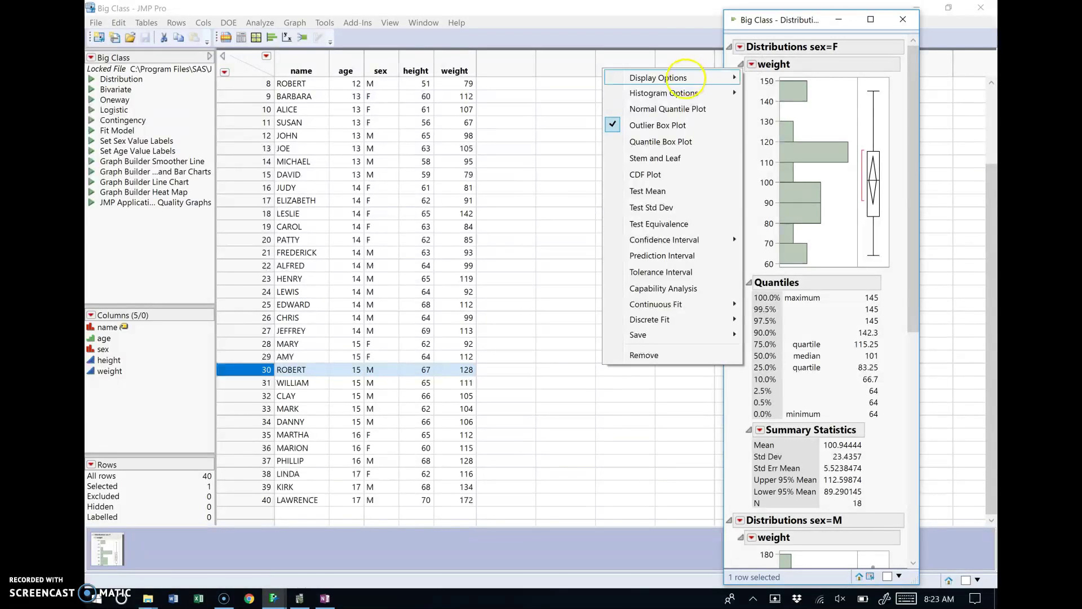
mouse_move(685, 78)
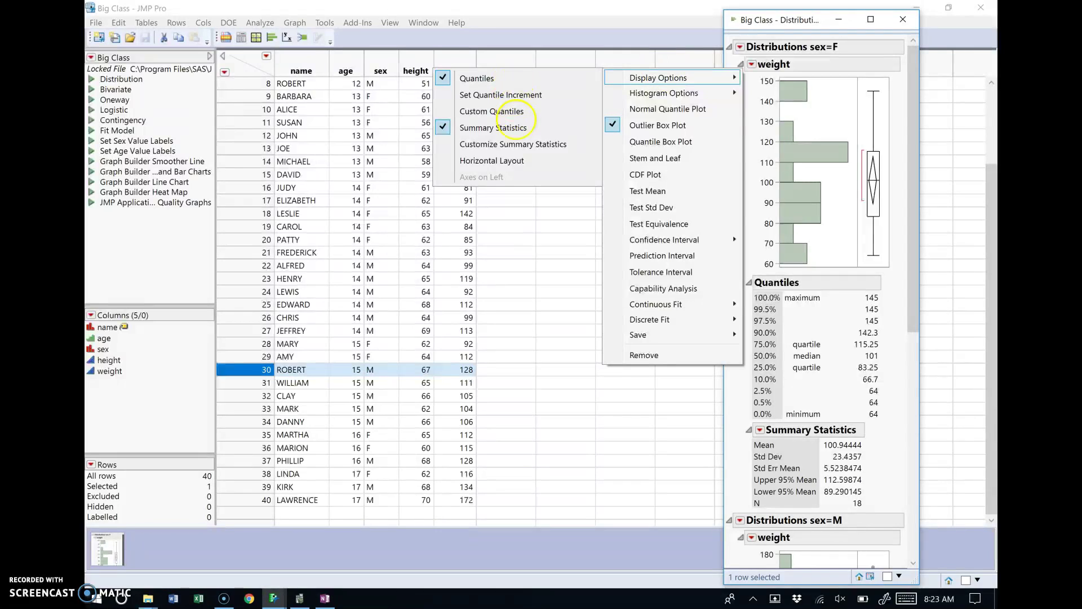
click(520, 162)
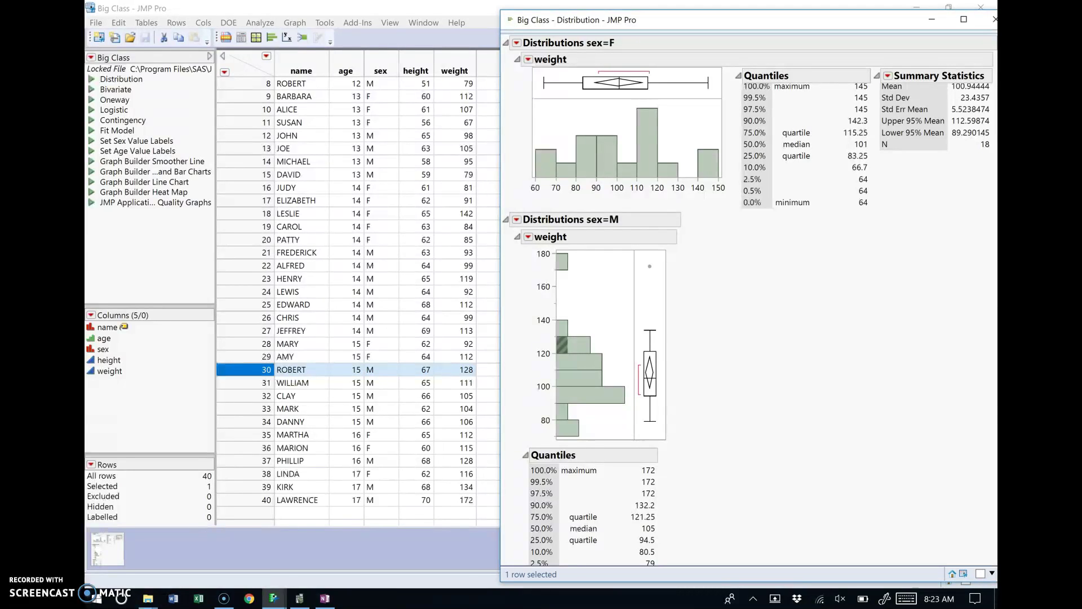
drag(807, 20, 633, 20)
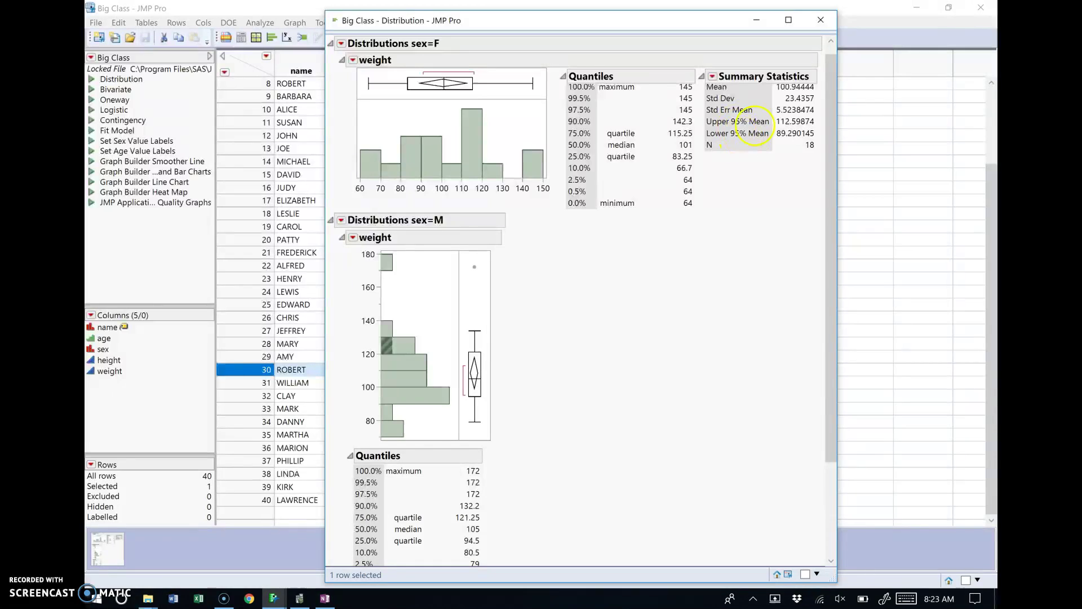
Step: Add 0.99 confidence intervals to the female weight distribution and reposition the report so they are fully in view
mouse_move(758, 118)
click(712, 77)
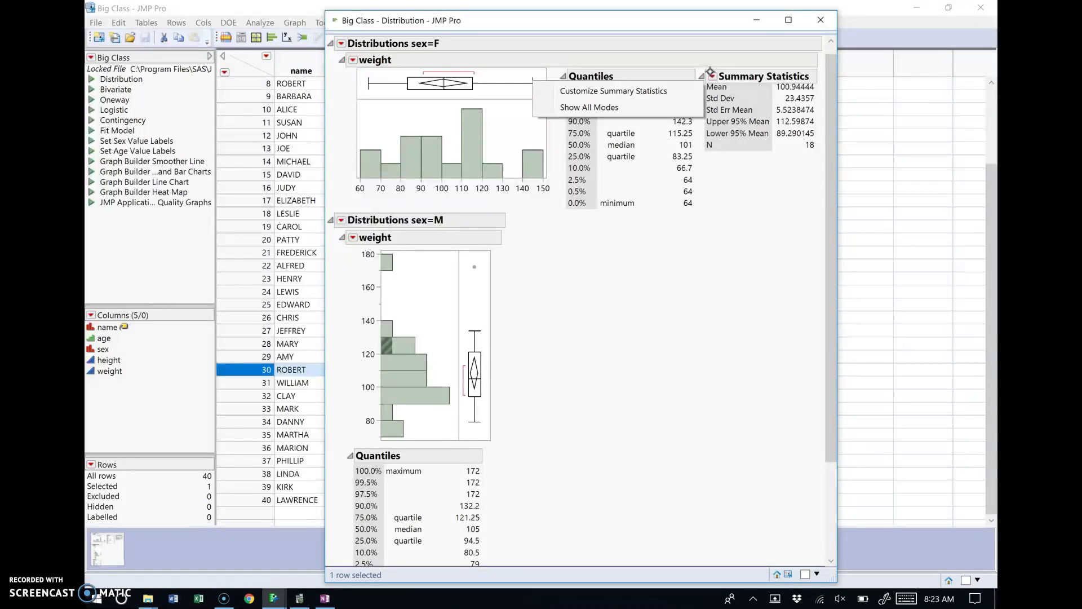
click(712, 75)
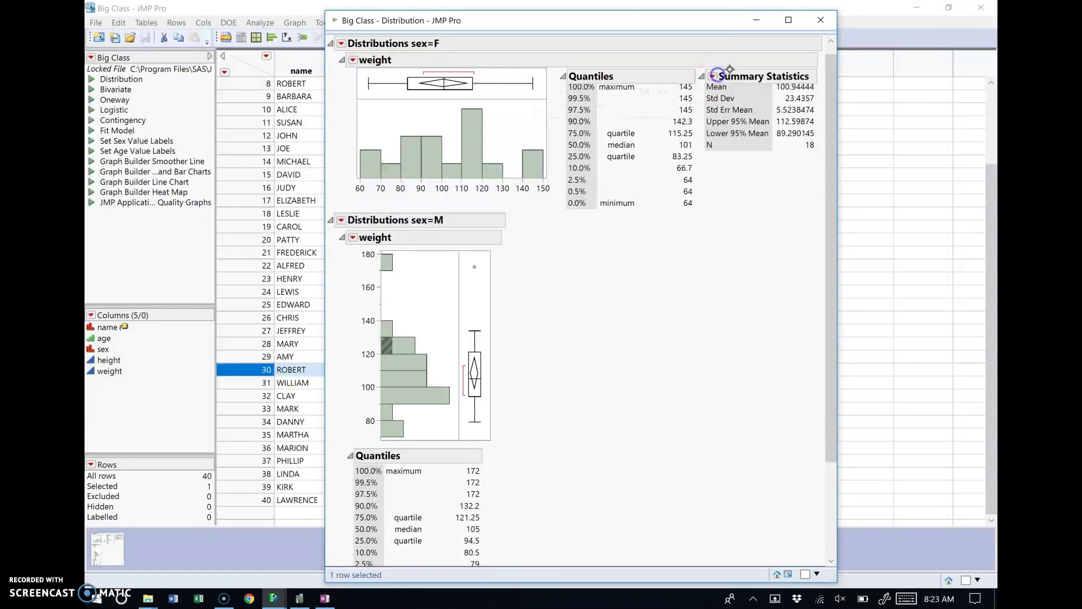
click(355, 61)
click(354, 60)
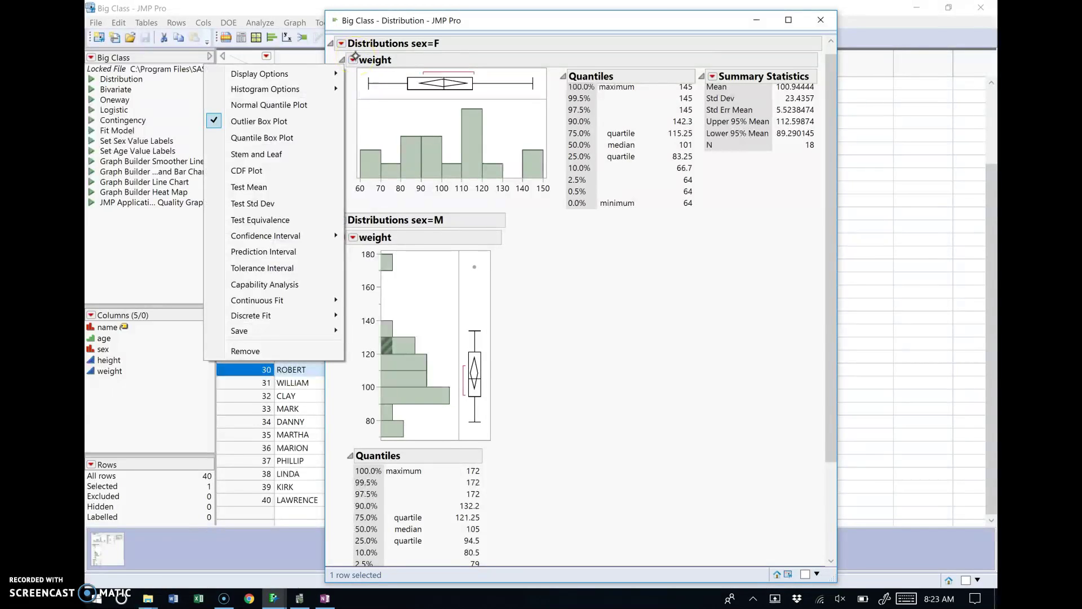
mouse_move(281, 236)
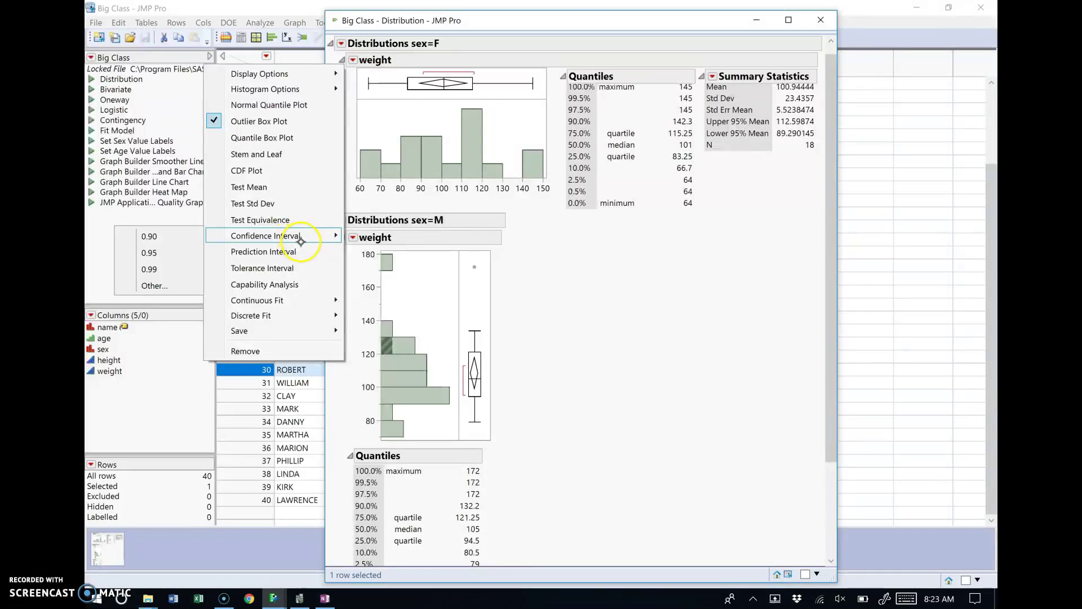
click(207, 238)
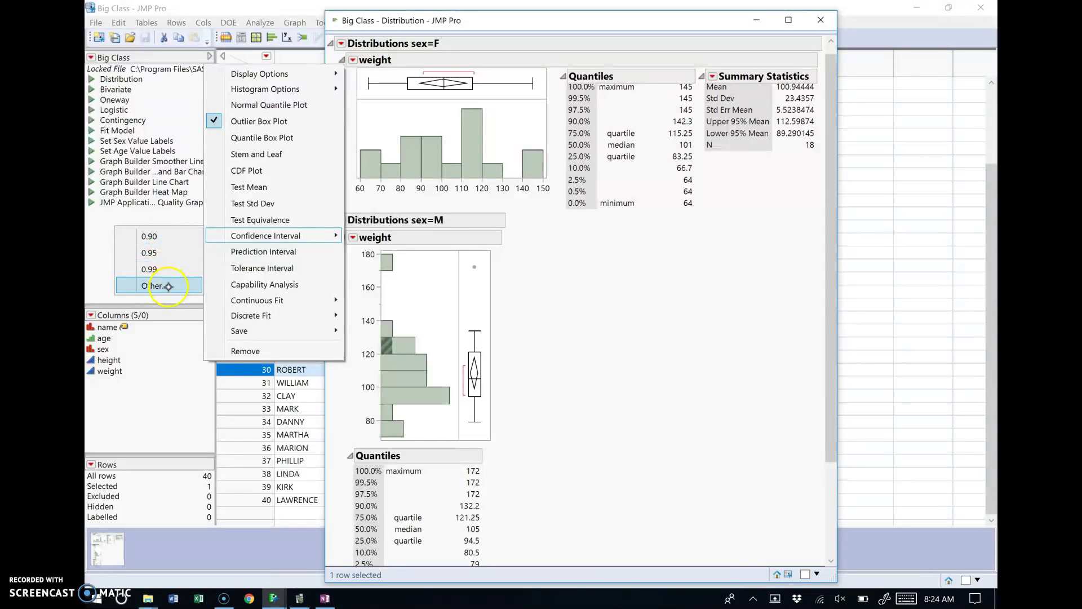
click(159, 270)
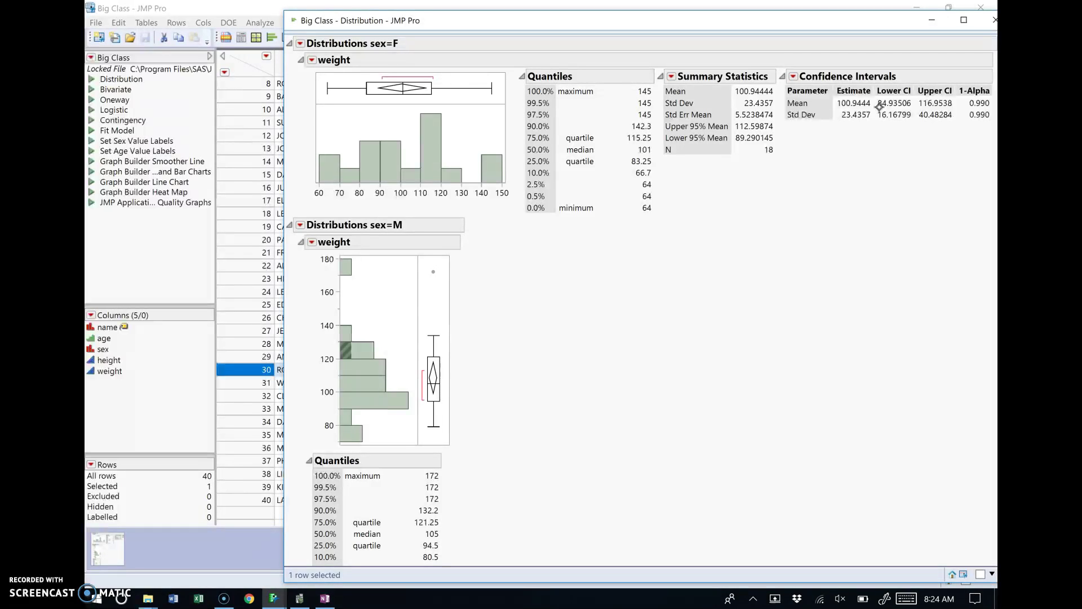
drag(803, 21, 739, 20)
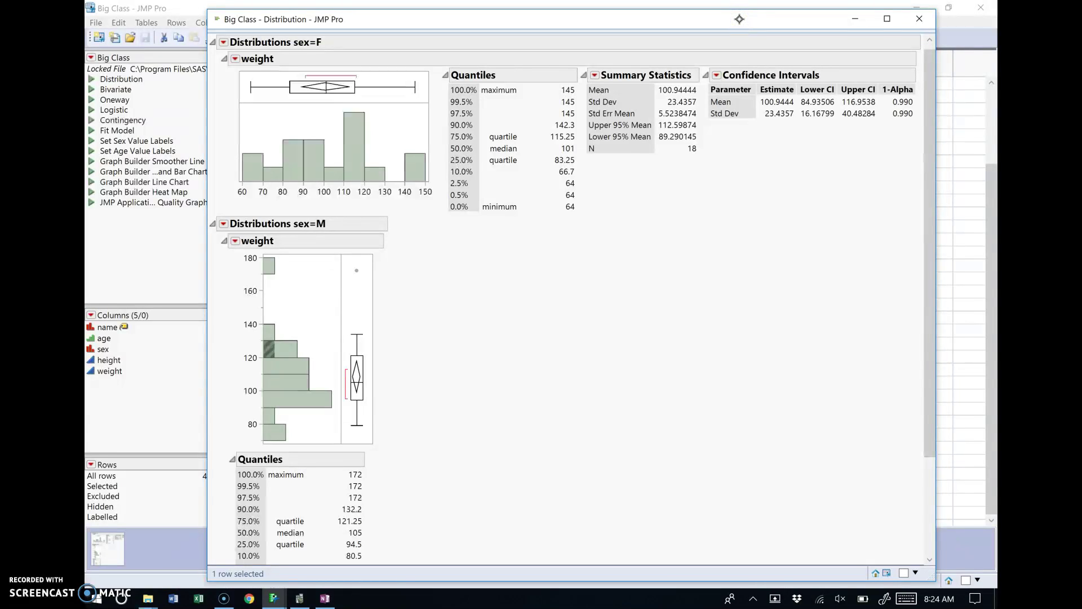
Step: Close the distribution report and open the Confidence Interval for One Mean calculator with Summary Statistics as the input method
click(919, 20)
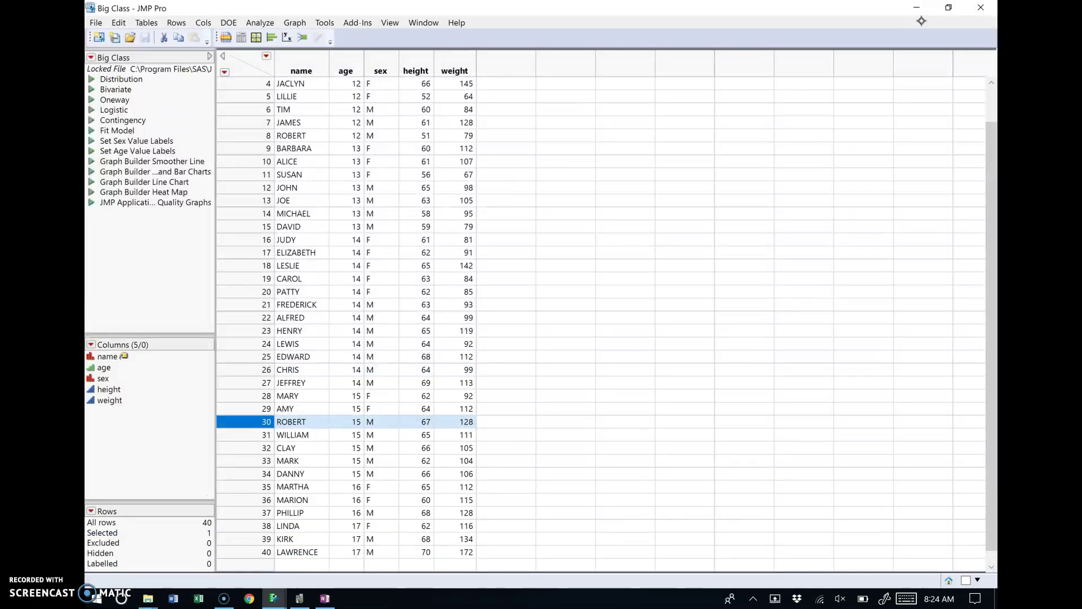
click(357, 22)
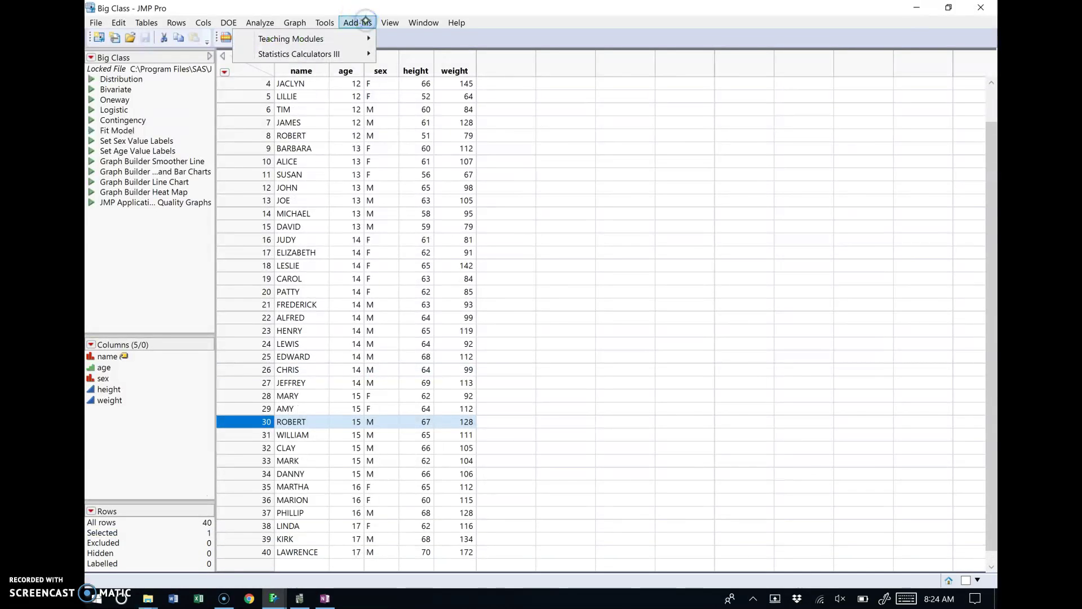
mouse_move(327, 51)
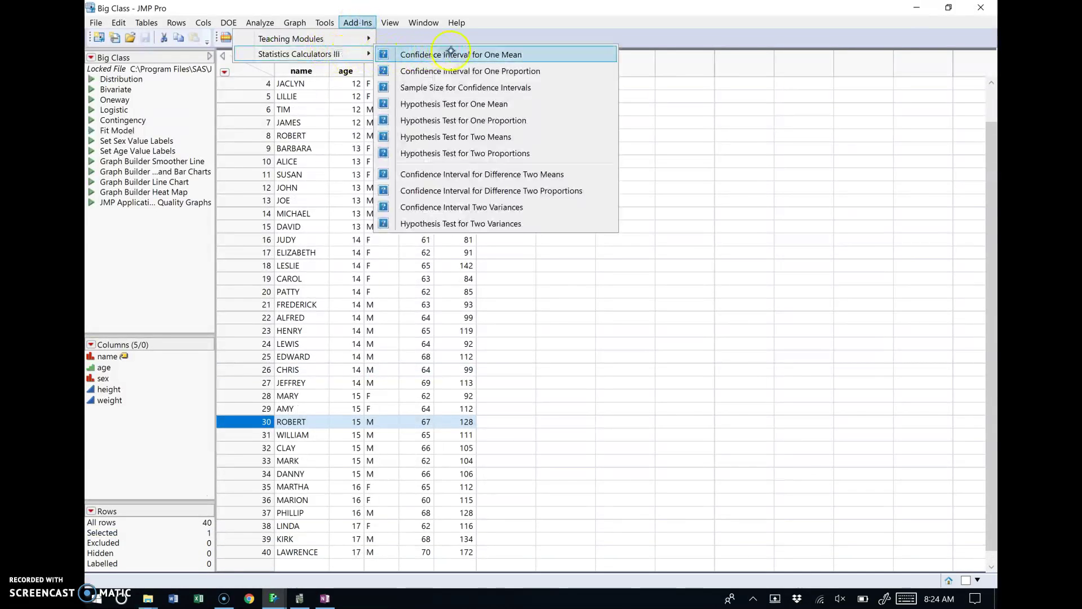
click(480, 53)
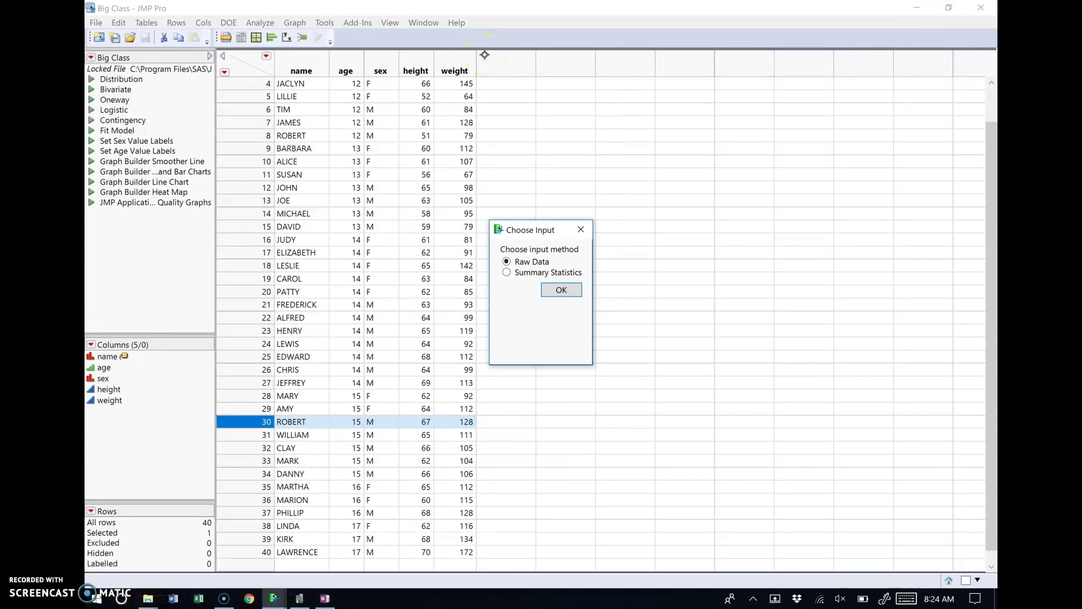
click(507, 273)
click(564, 292)
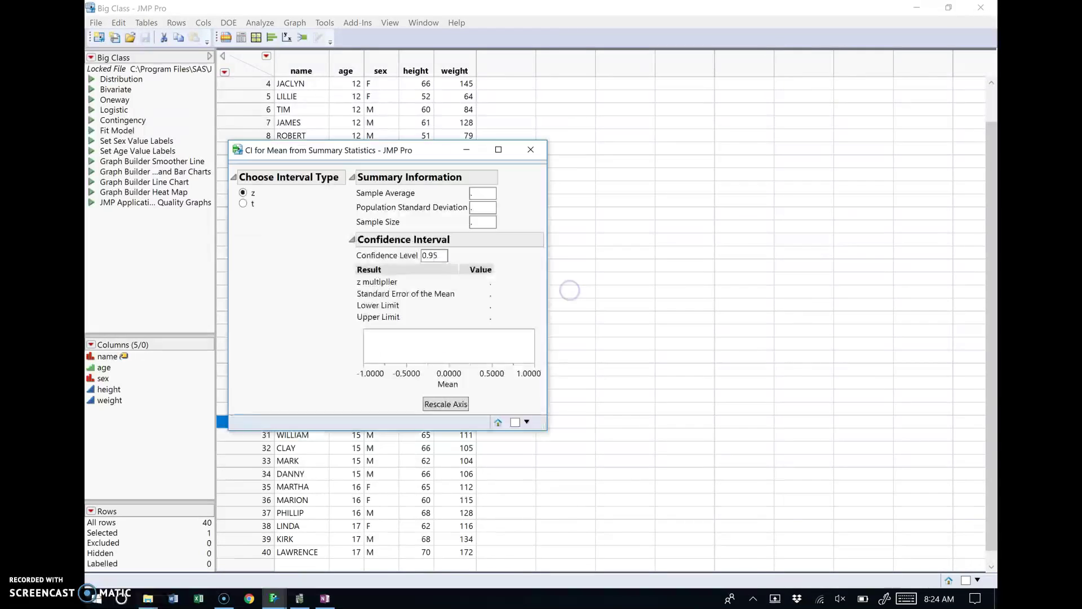
Step: Select the t interval type to view its input fields, then close the confidence interval calculator
click(243, 203)
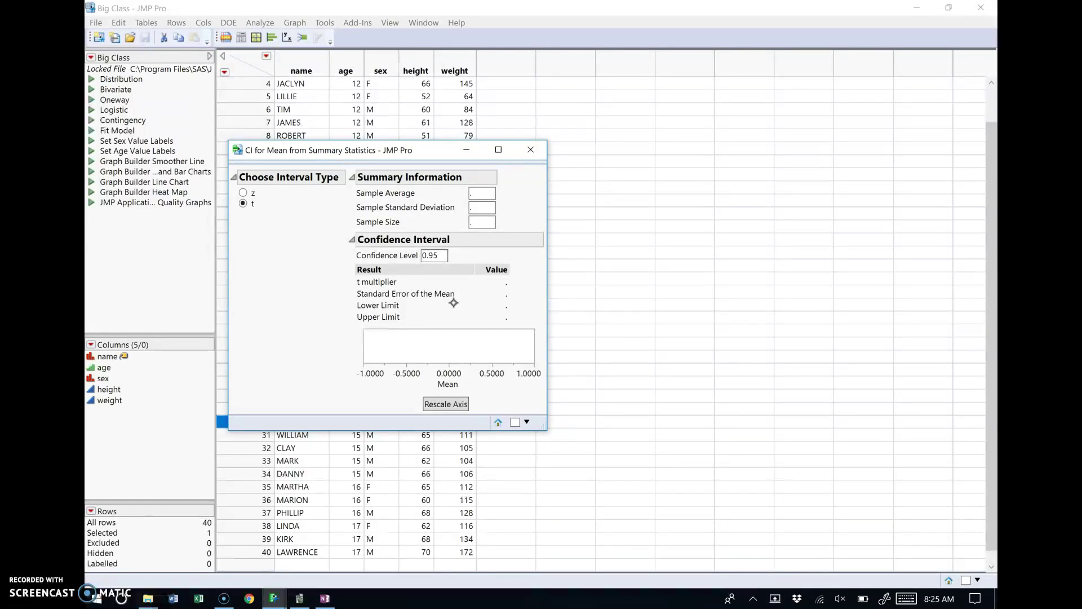
drag(411, 149, 702, 114)
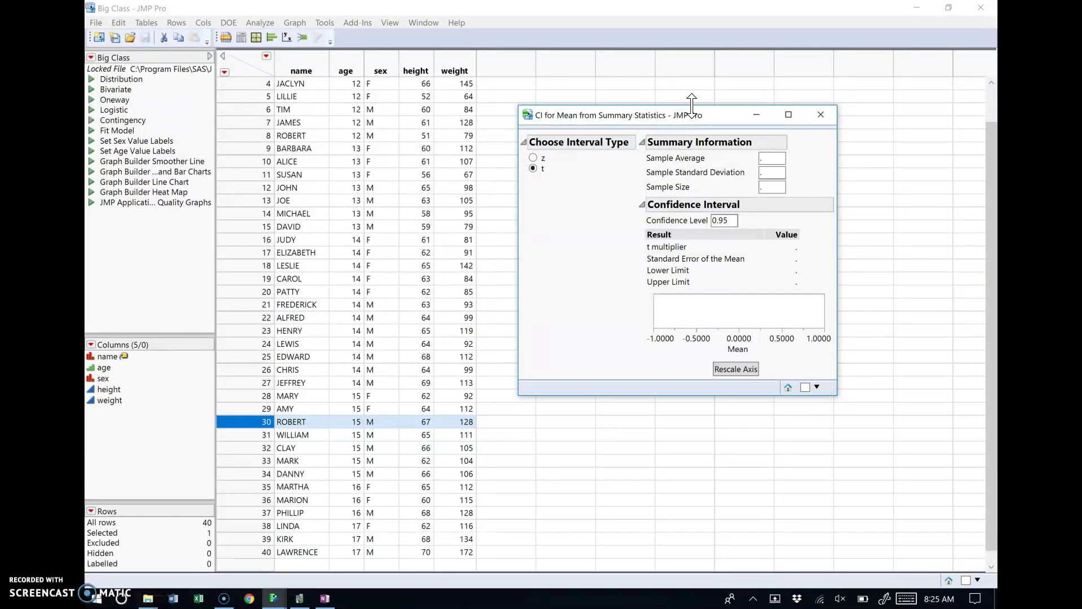
click(822, 118)
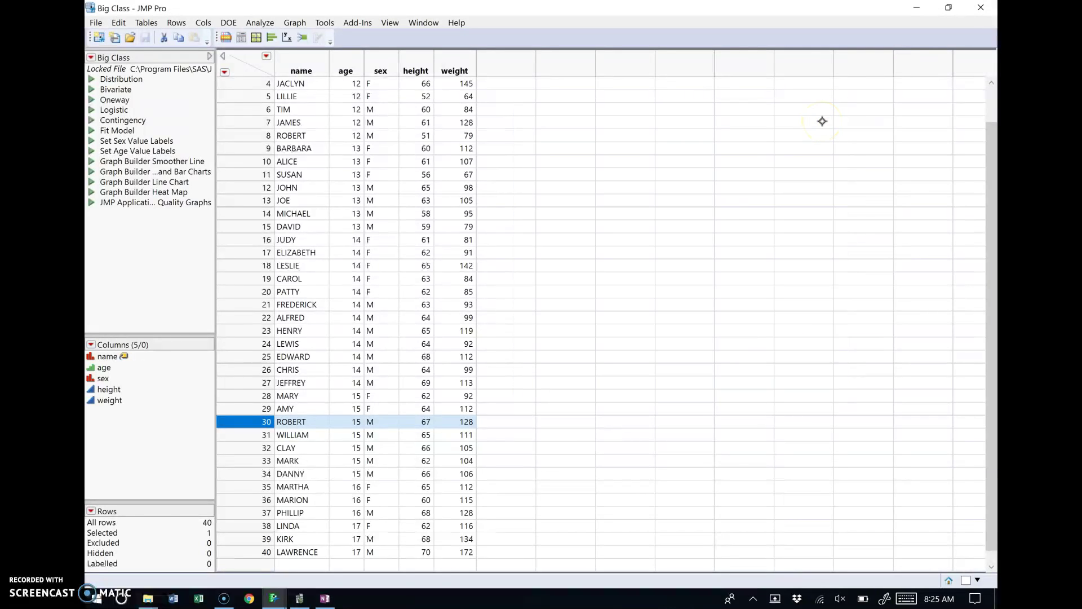